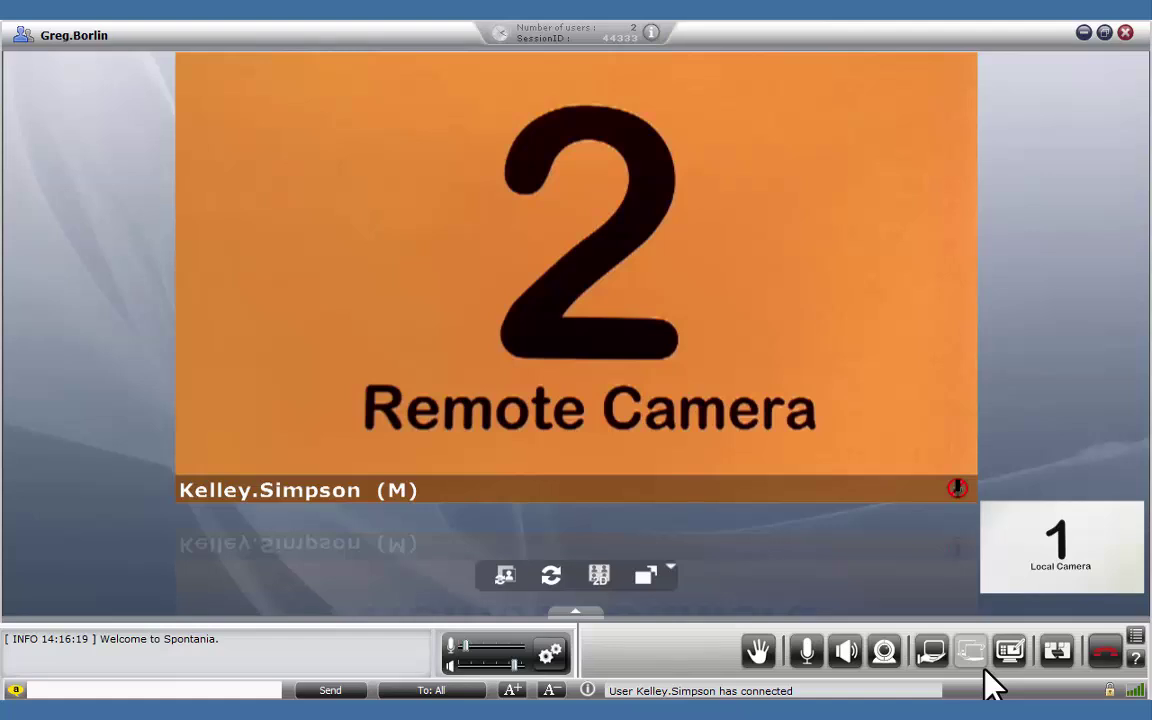
{"action": "left_click", "coordinate": [1022, 562]}
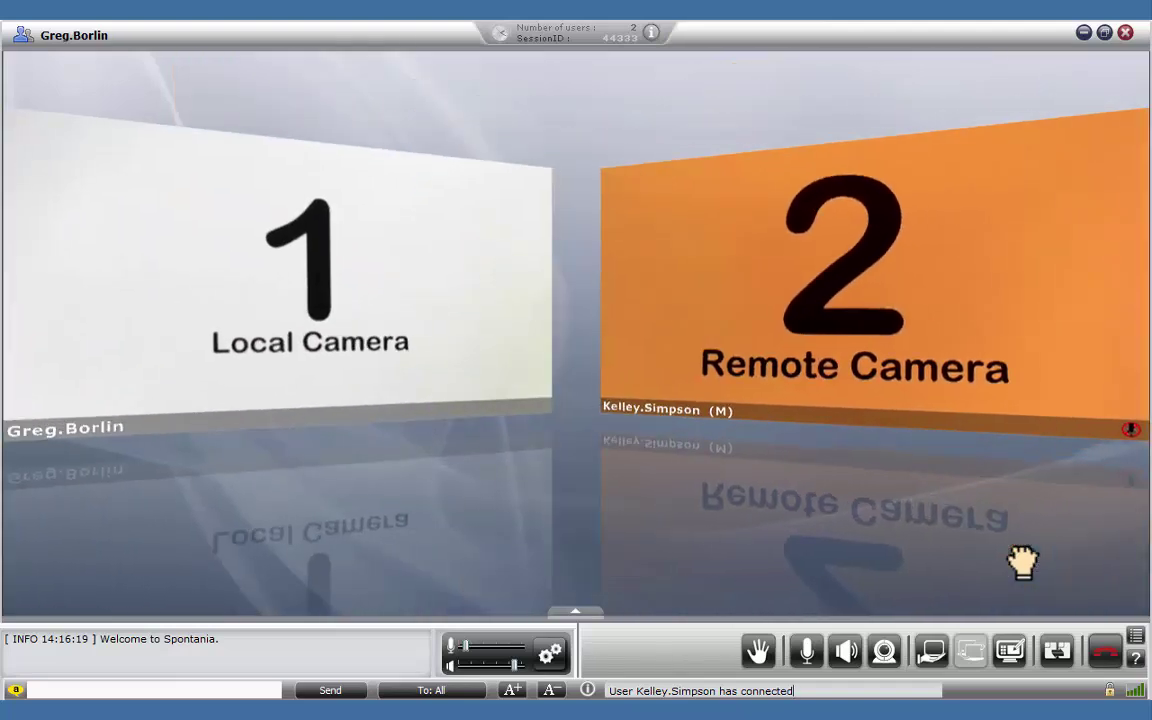
{"action": "mouse_move", "coordinate": [810, 586]}
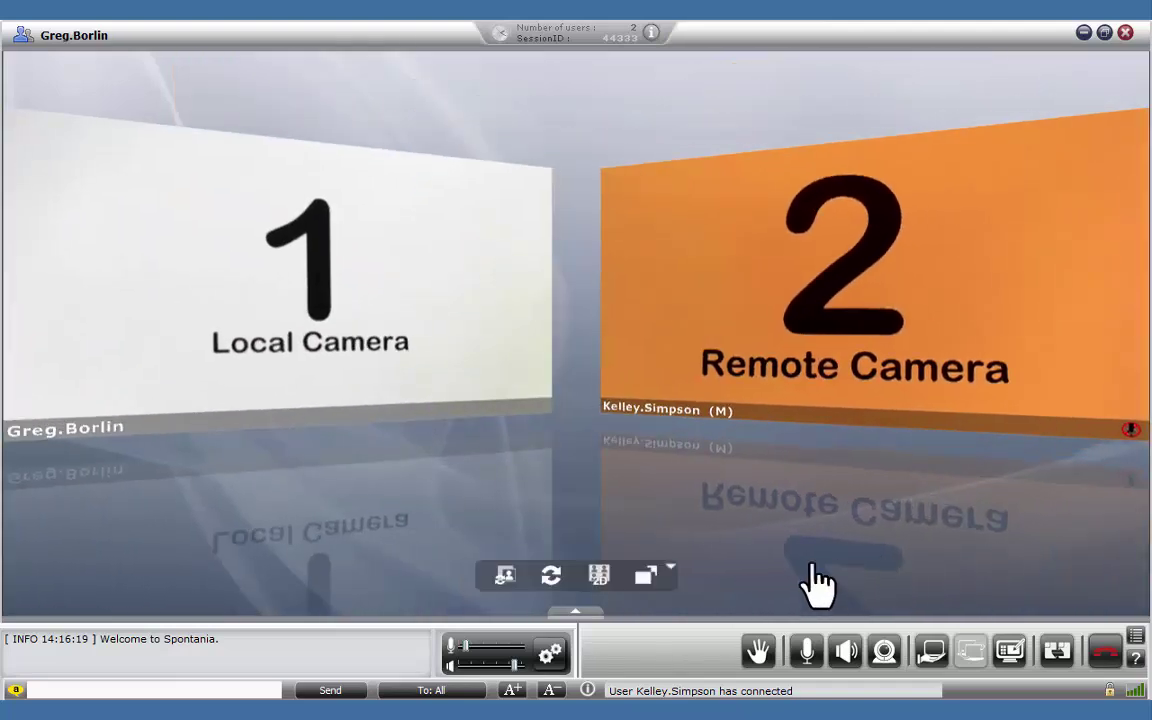
{"action": "left_click", "coordinate": [505, 574]}
{"action": "left_click", "coordinate": [505, 576]}
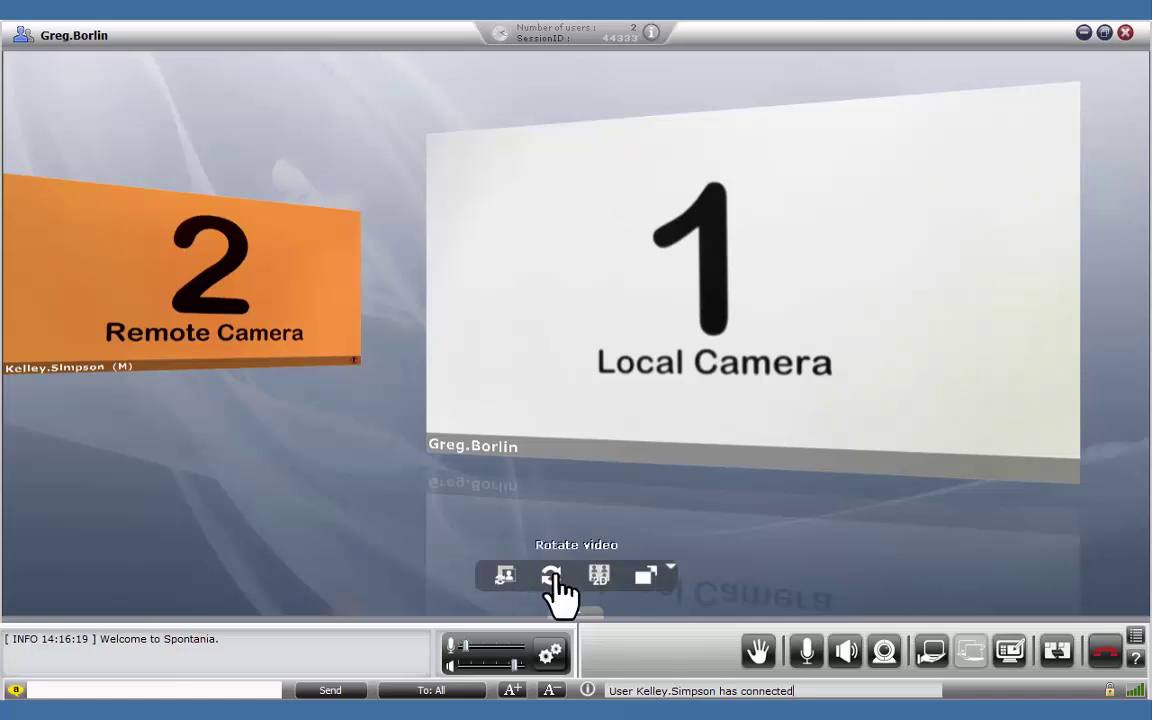
{"action": "left_click", "coordinate": [551, 576]}
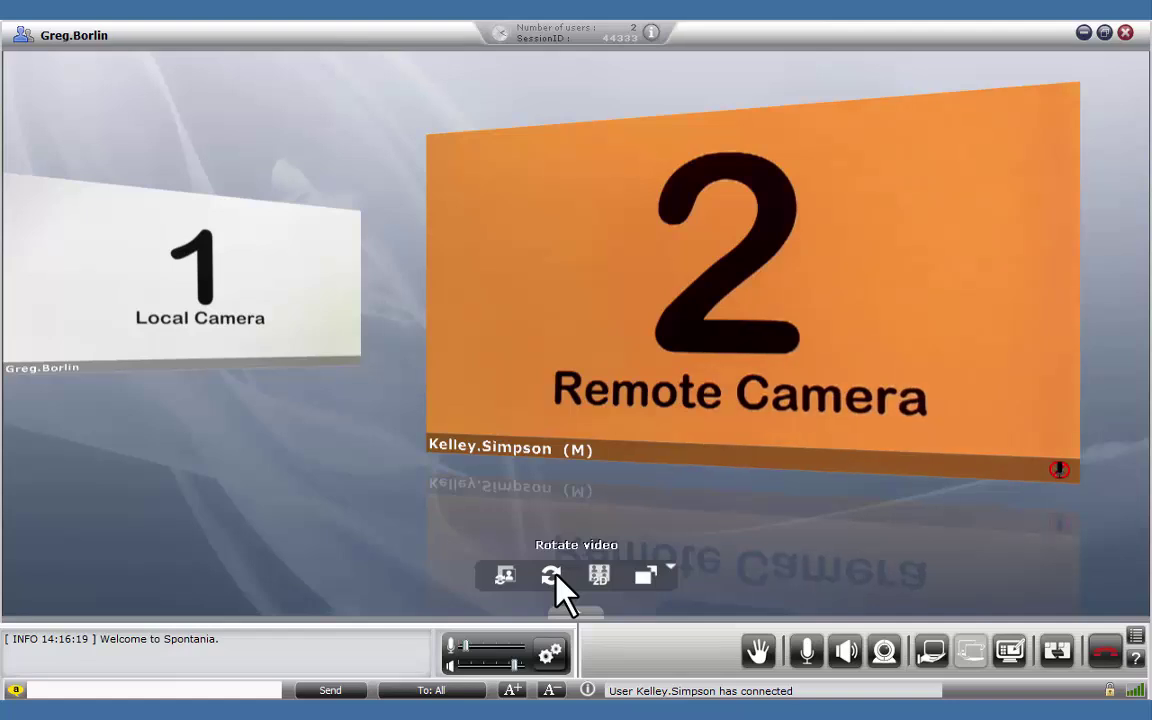
{"action": "left_click", "coordinate": [599, 576]}
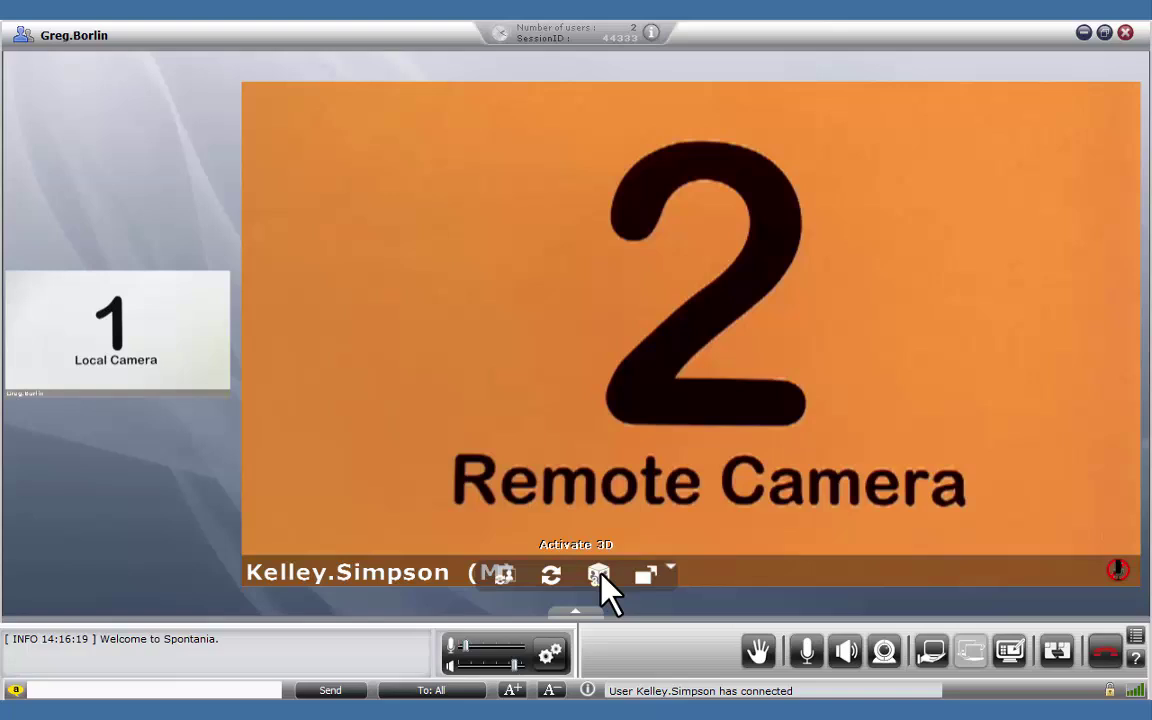
{"action": "left_click", "coordinate": [599, 576]}
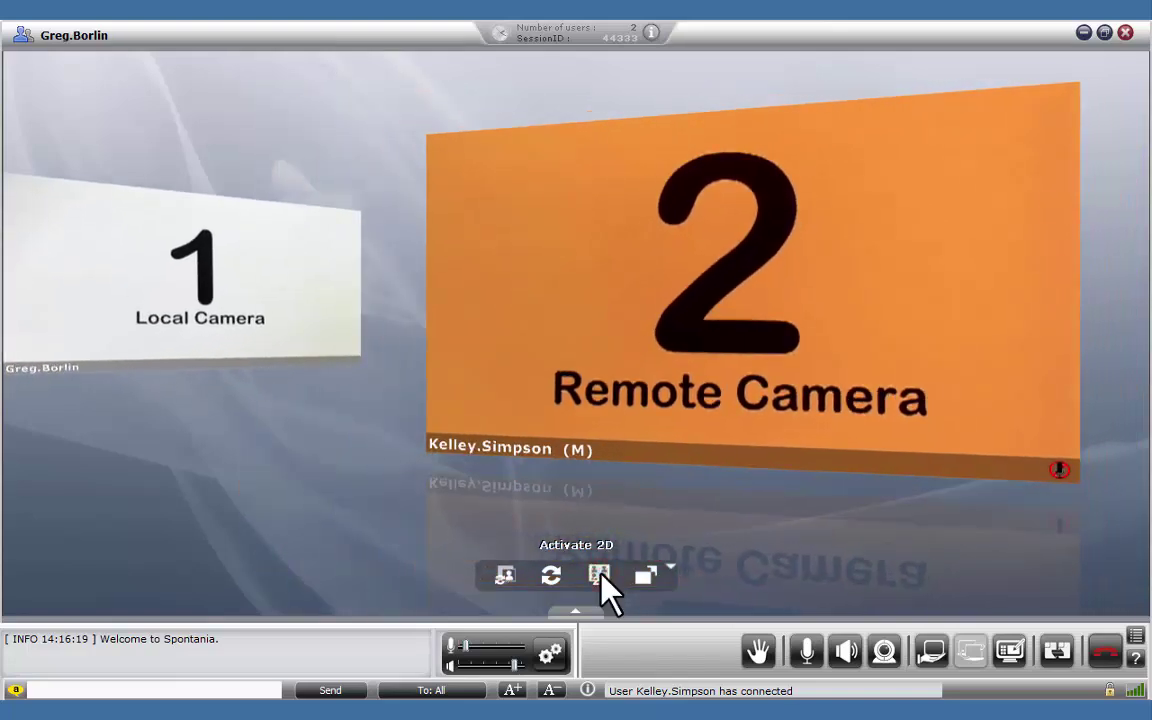
{"action": "left_click", "coordinate": [552, 575]}
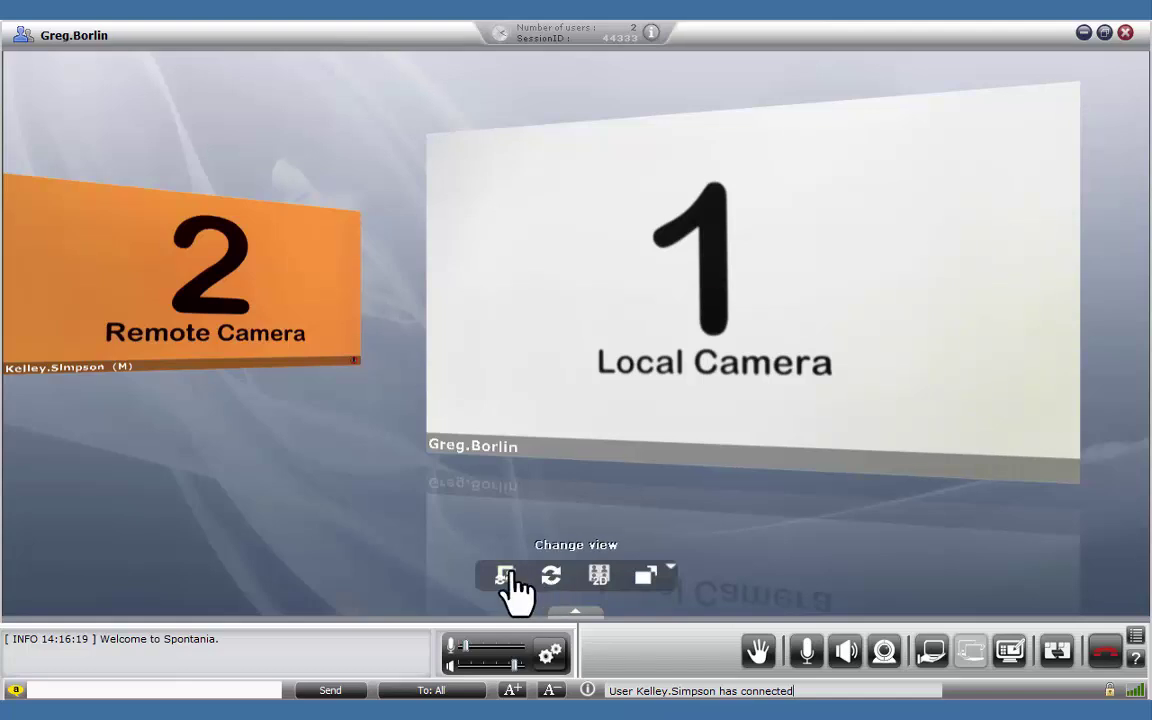
{"action": "left_click", "coordinate": [505, 575]}
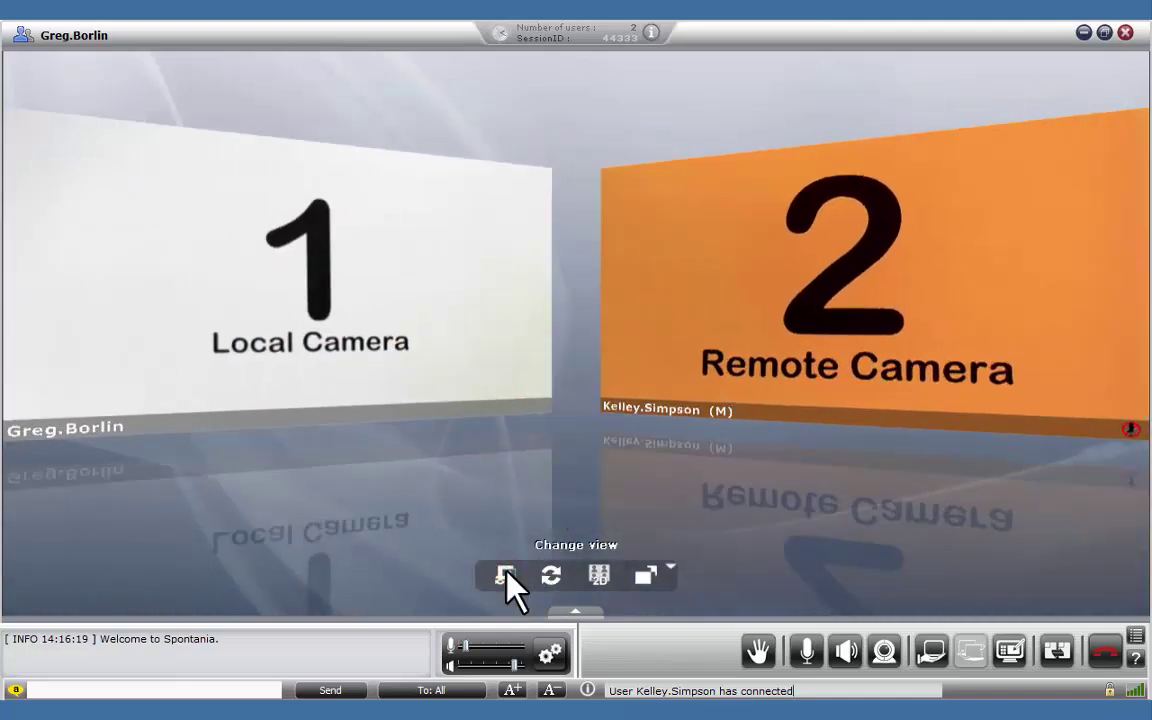
{"action": "right_click", "coordinate": [466, 328]}
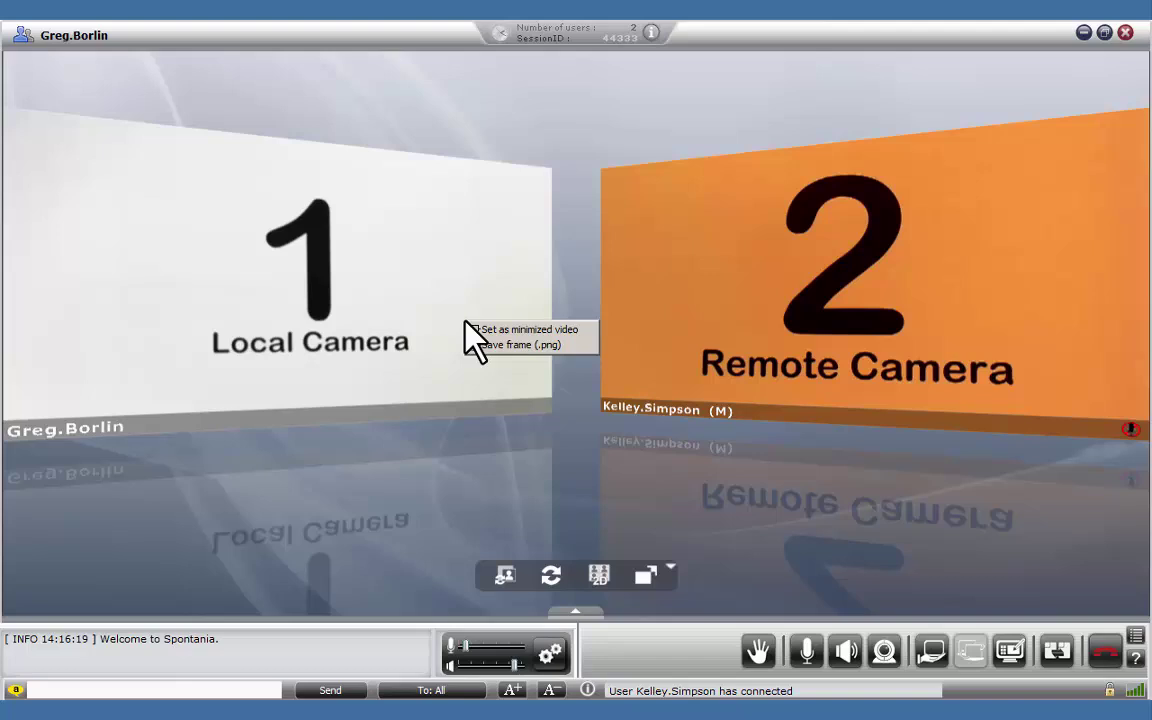
{"action": "left_click", "coordinate": [504, 330]}
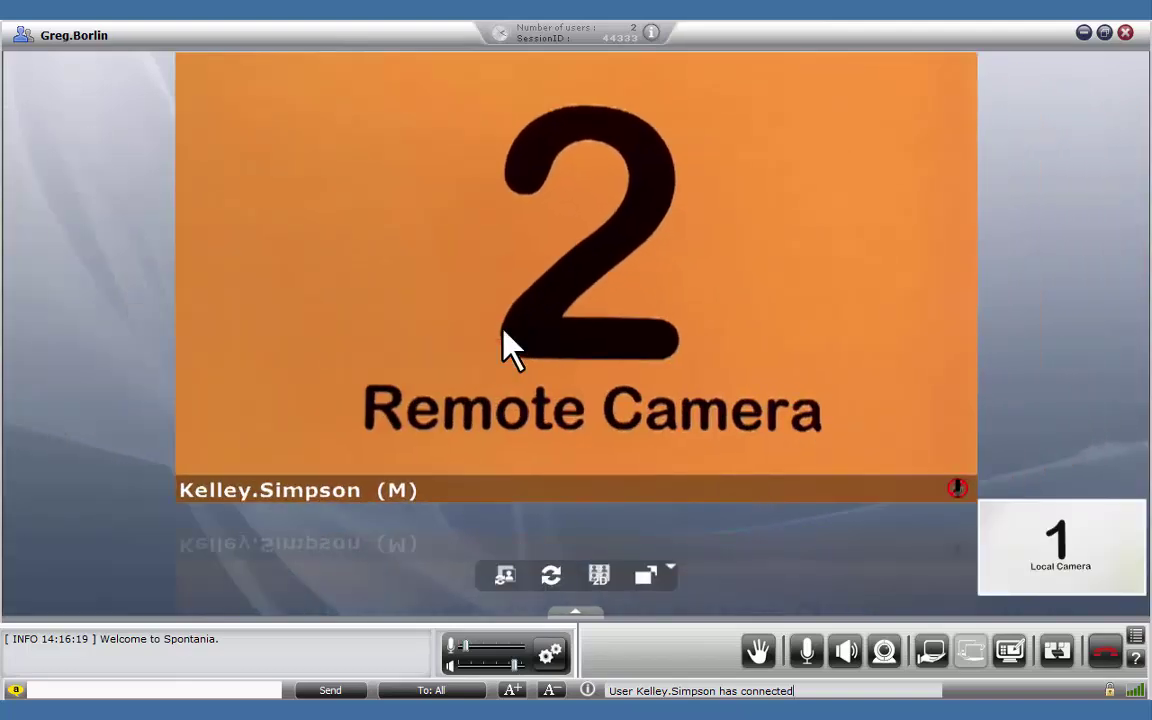
{"action": "left_click", "coordinate": [931, 652]}
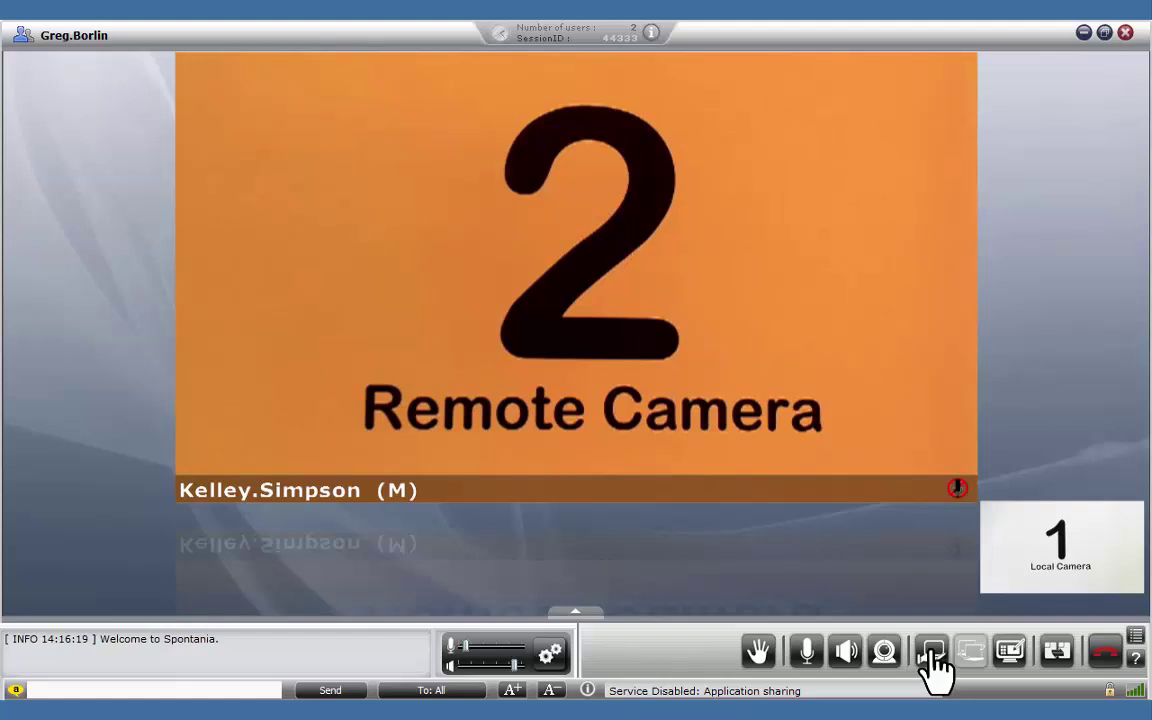
Share the Microsoft Office PowerPoint window with the call via Application sharing.
{"action": "left_click", "coordinate": [933, 655]}
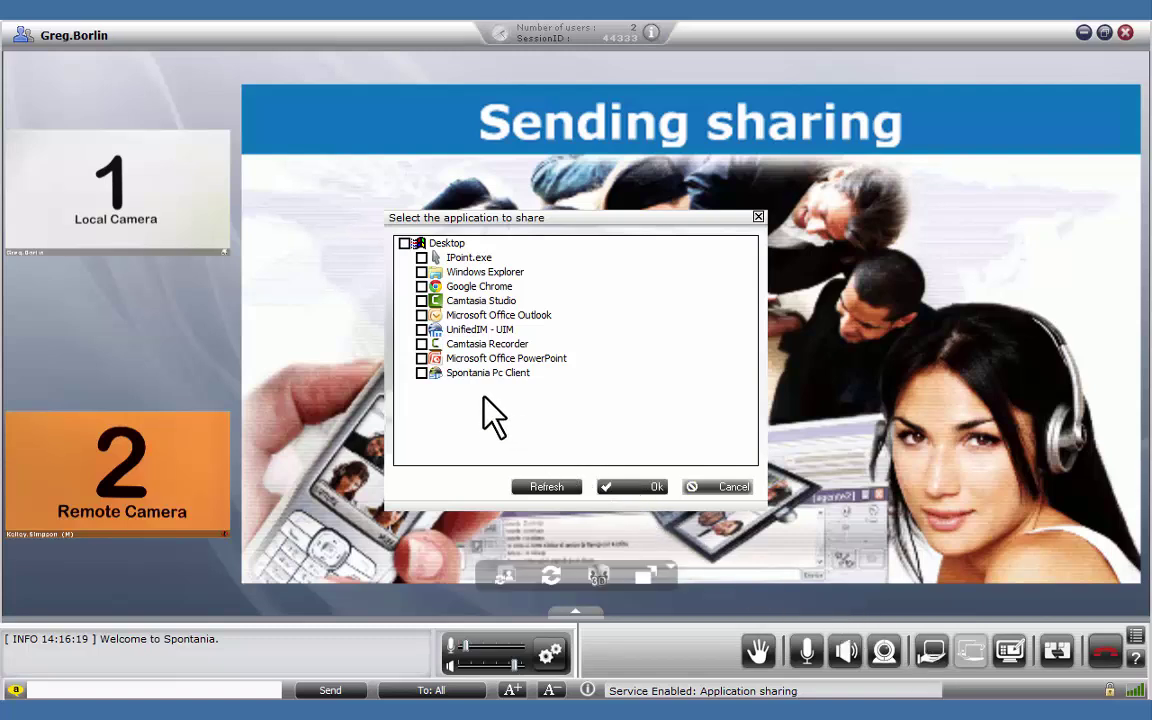
{"action": "left_click", "coordinate": [421, 359]}
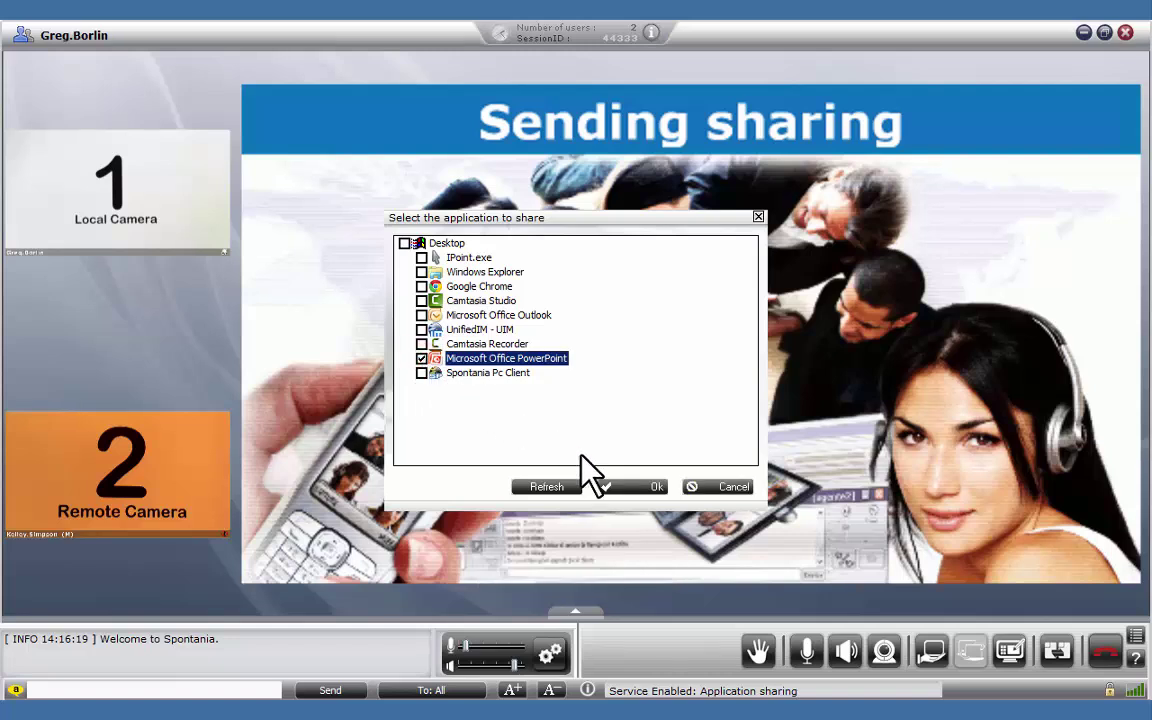
{"action": "left_click", "coordinate": [625, 488]}
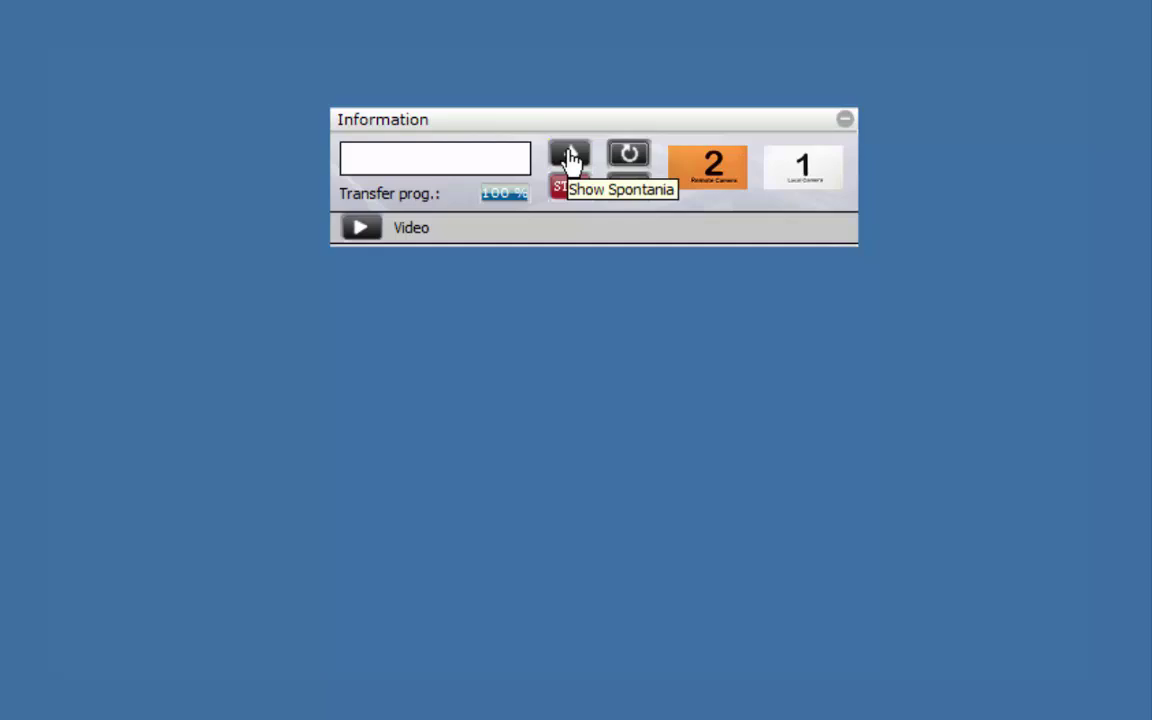
Rotate the camera tiles and back, expand the Video section, rotate again, then collapse it to thumbnails.
{"action": "left_click", "coordinate": [630, 158]}
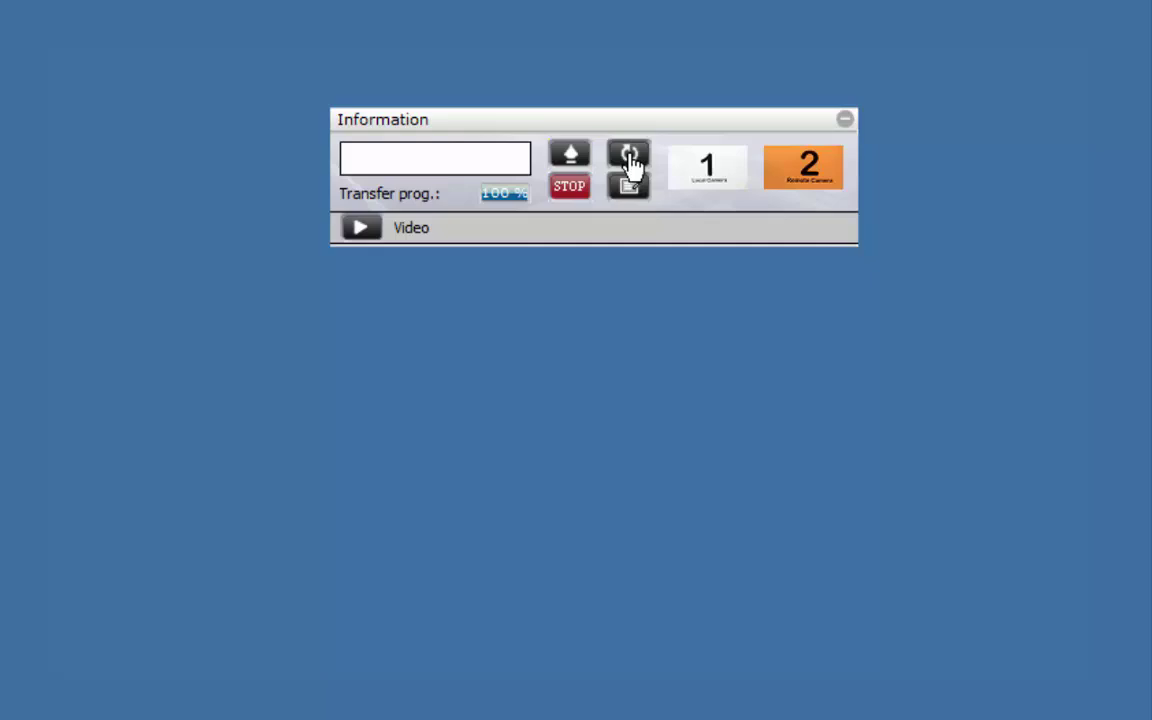
{"action": "left_click", "coordinate": [630, 158]}
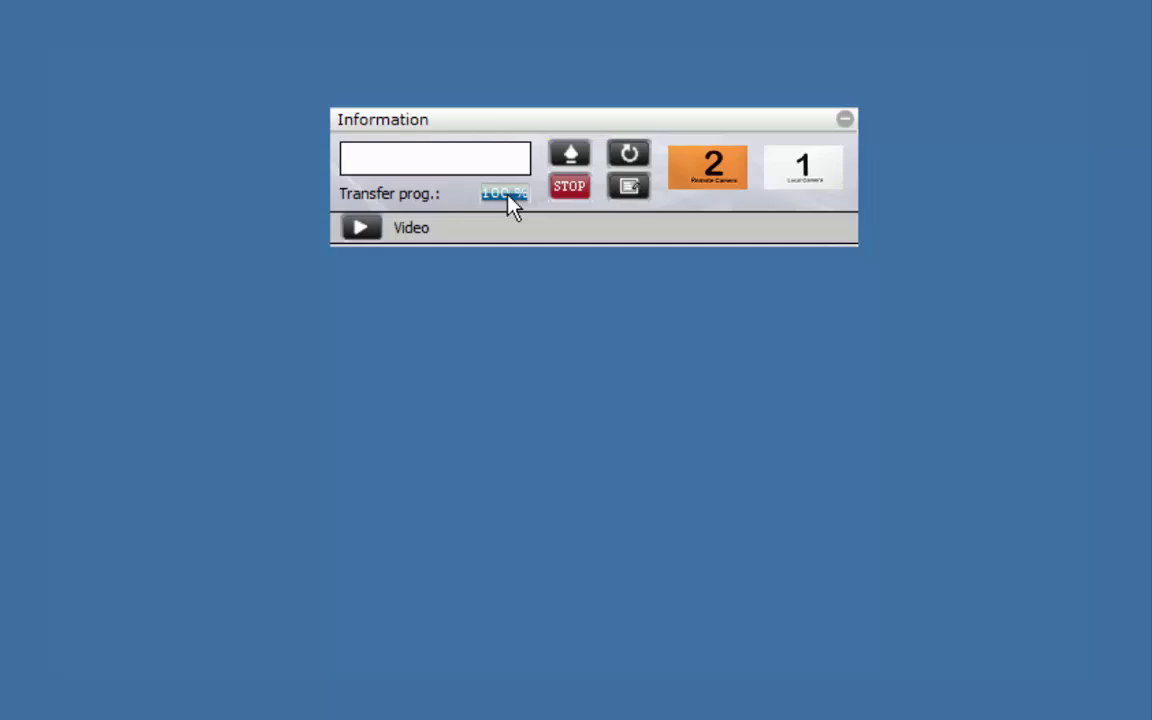
{"action": "left_click", "coordinate": [360, 228]}
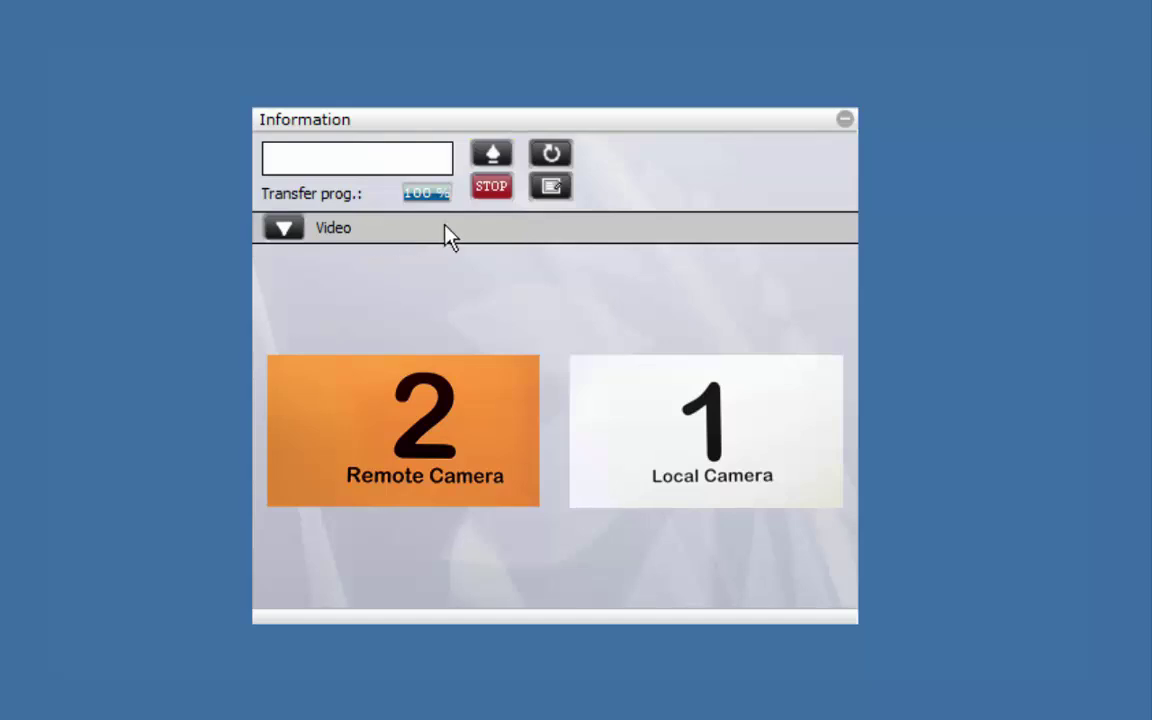
{"action": "left_click", "coordinate": [552, 153]}
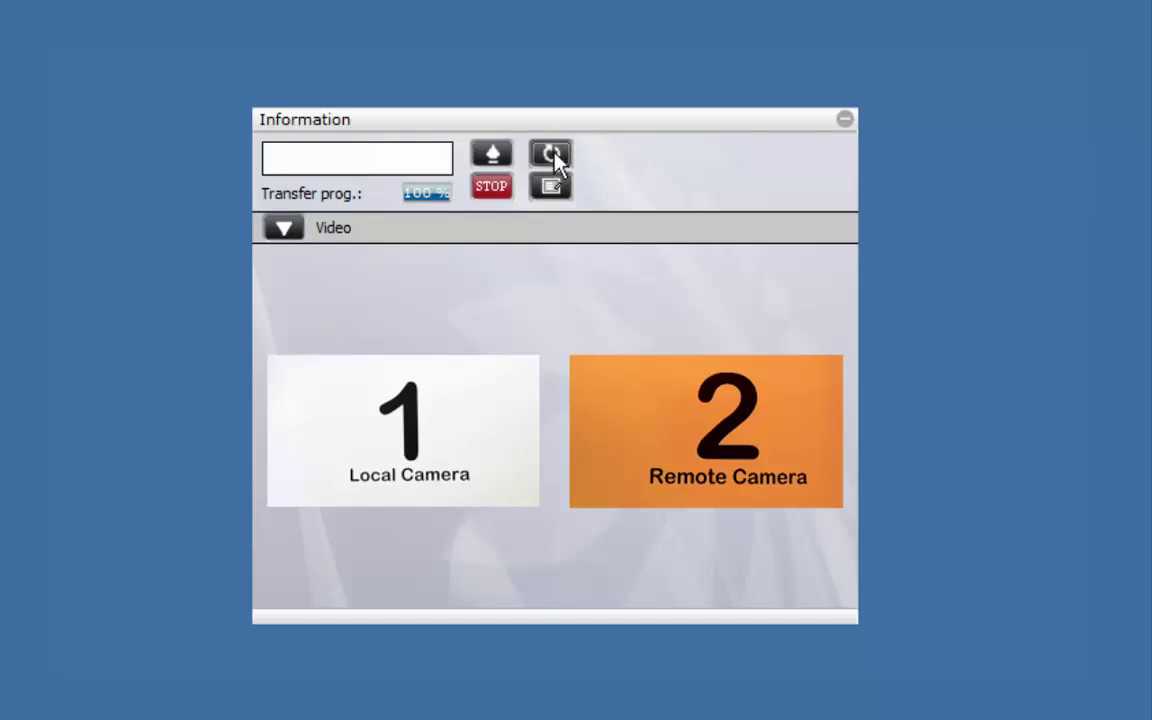
{"action": "left_click", "coordinate": [552, 153]}
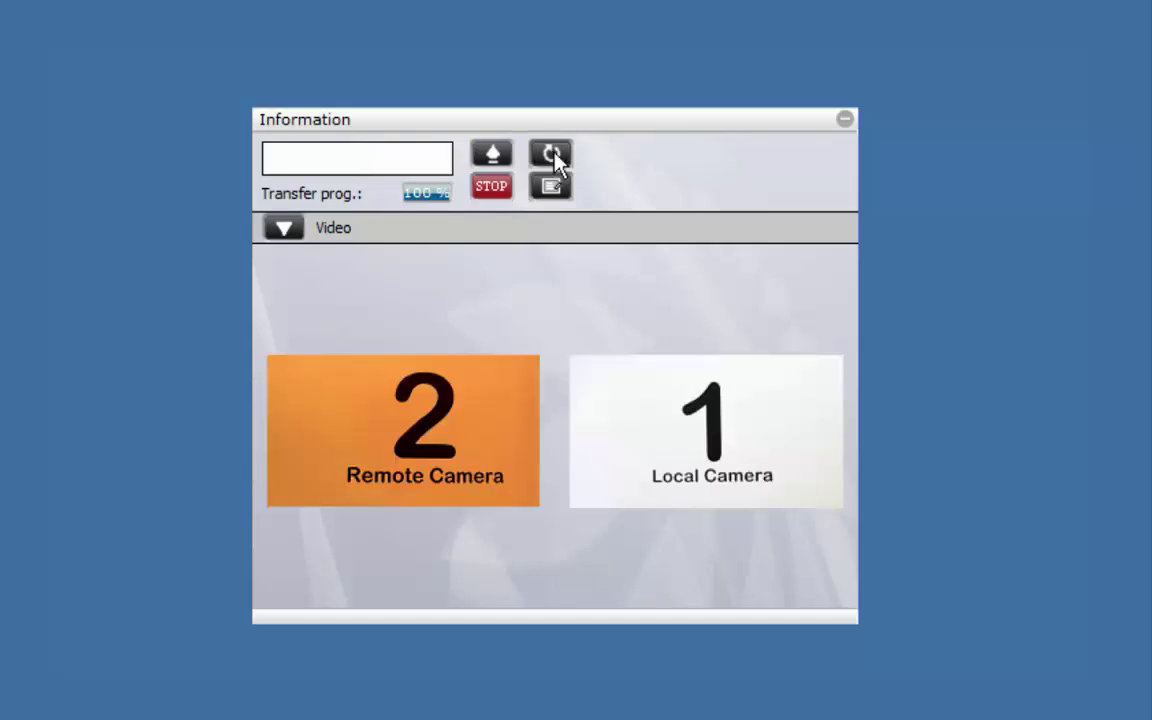
{"action": "left_click", "coordinate": [285, 229]}
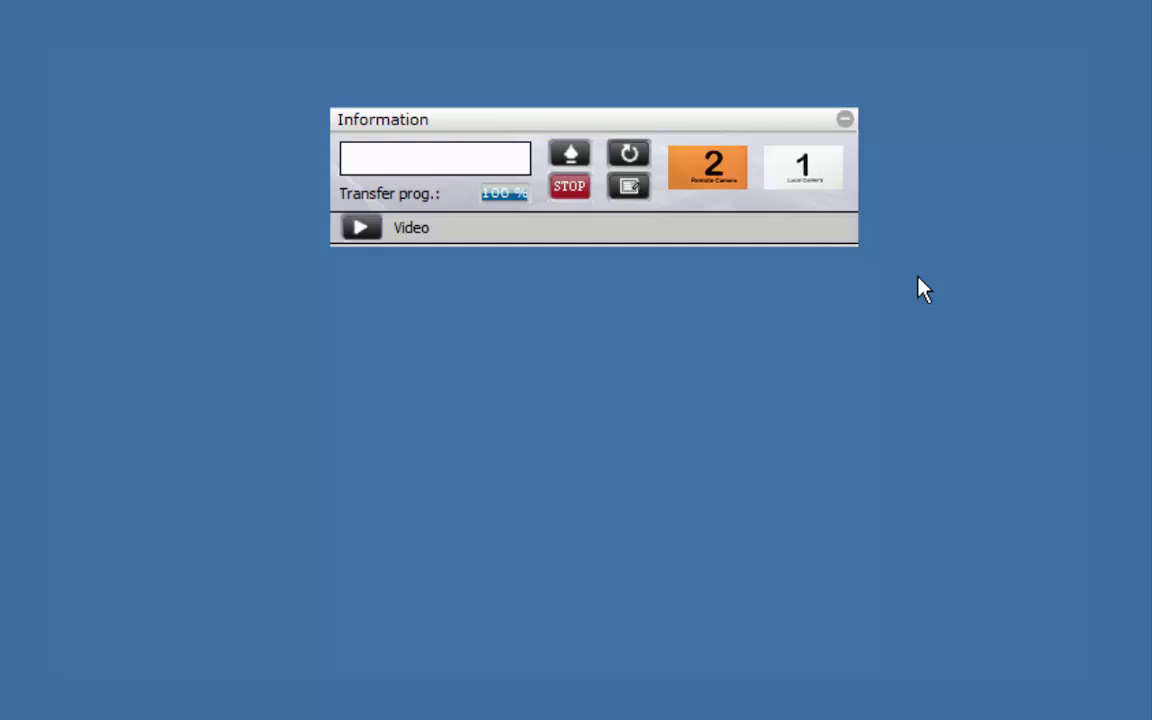
Restore the call window, move and enlarge the shared PowerPoint window, and show slide 2.
{"action": "left_click", "coordinate": [847, 124]}
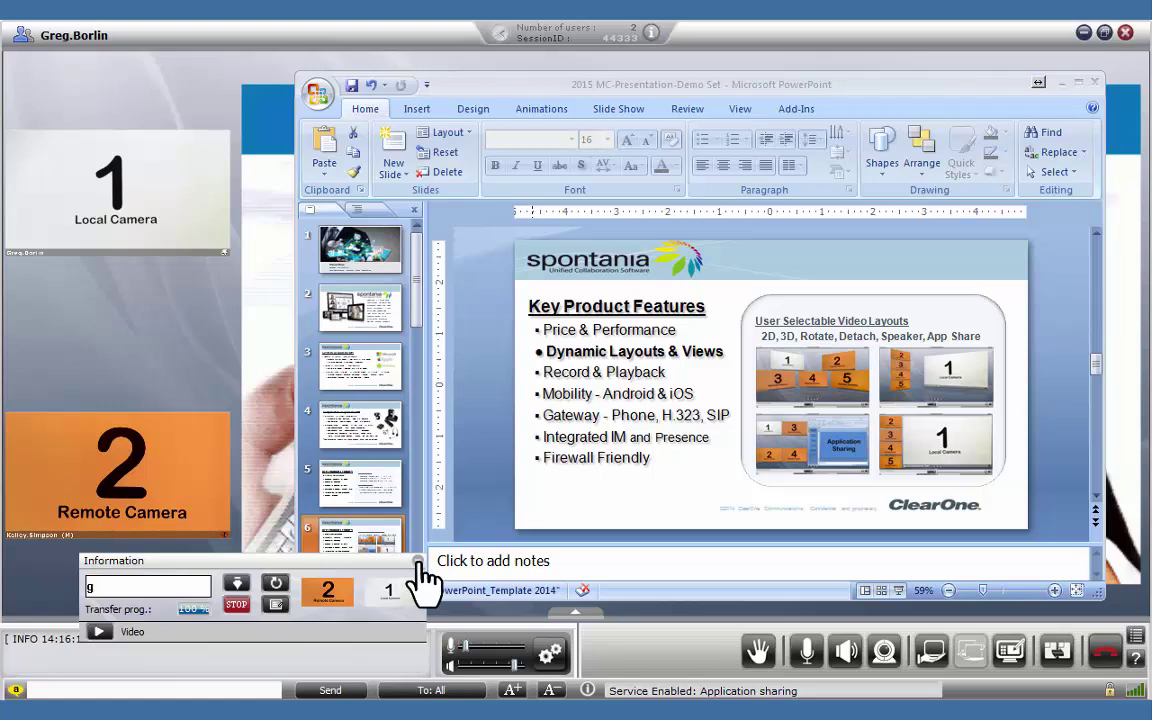
{"action": "left_click", "coordinate": [419, 562]}
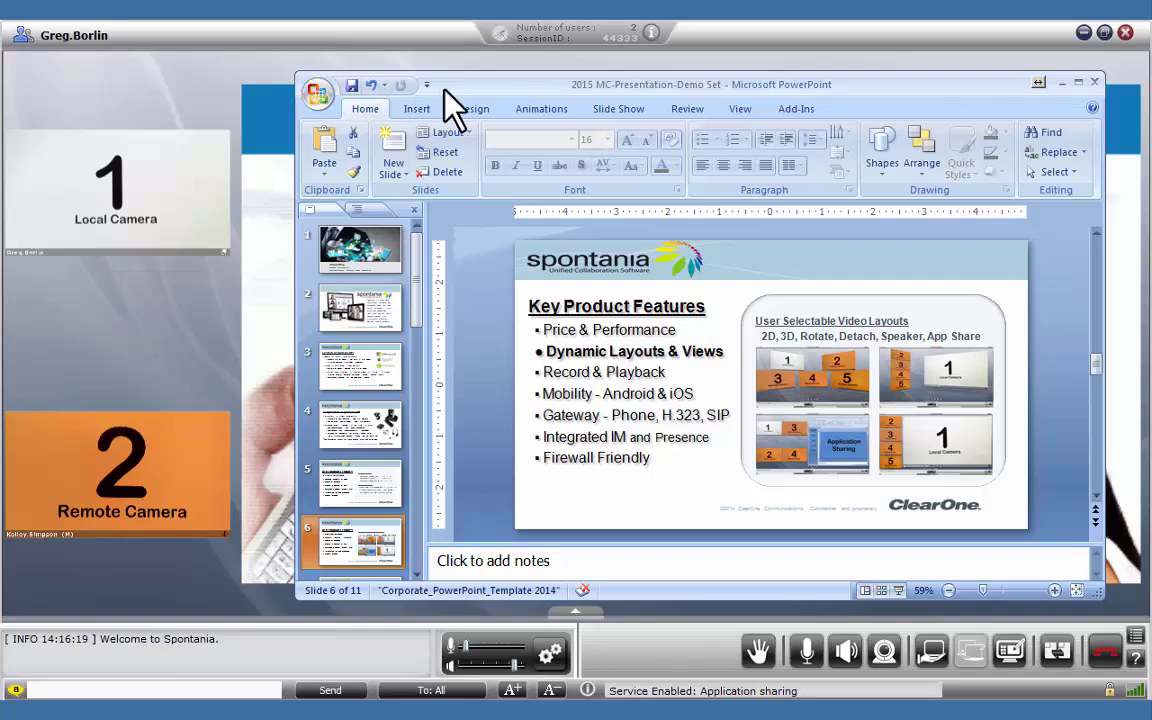
{"action": "left_click_drag", "start_coordinate": [456, 86], "coordinate": [407, 97]}
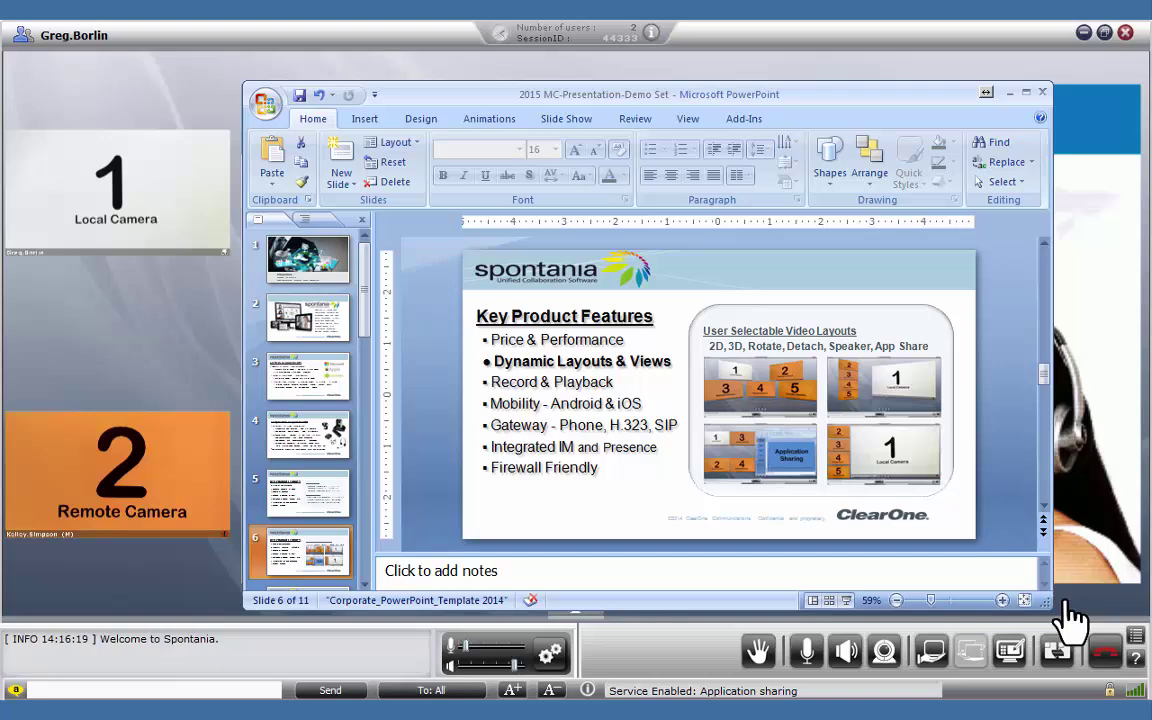
{"action": "left_click_drag", "start_coordinate": [1046, 603], "coordinate": [1144, 598]}
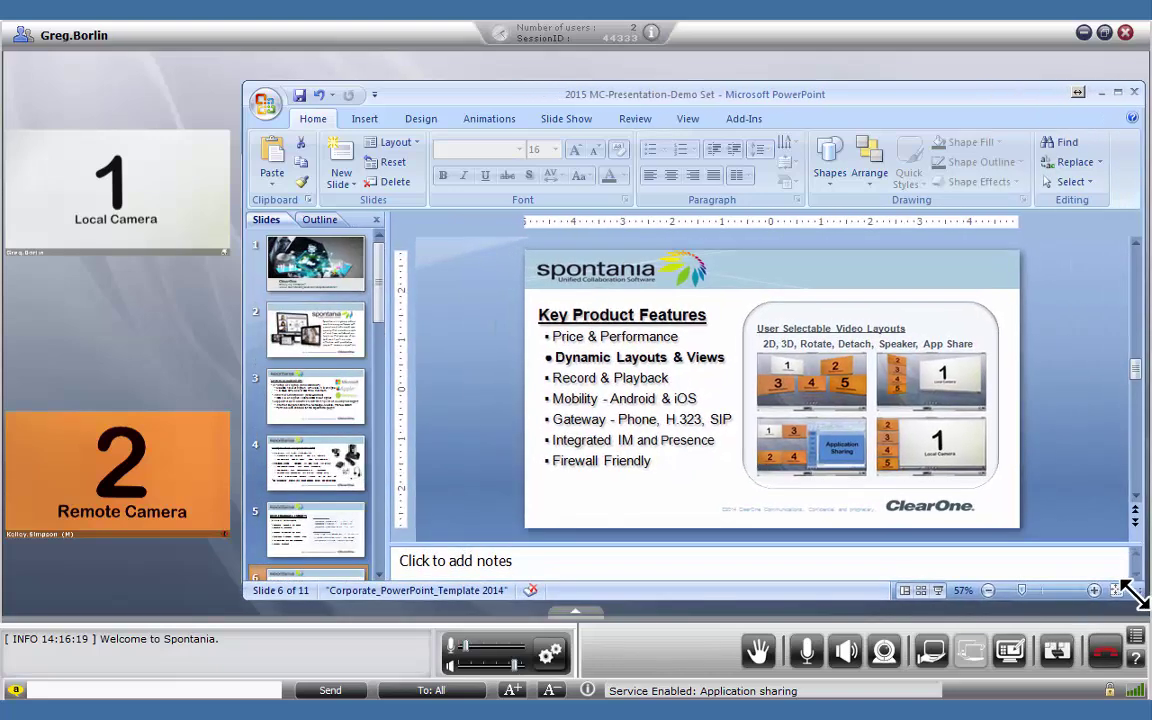
{"action": "left_click", "coordinate": [309, 327]}
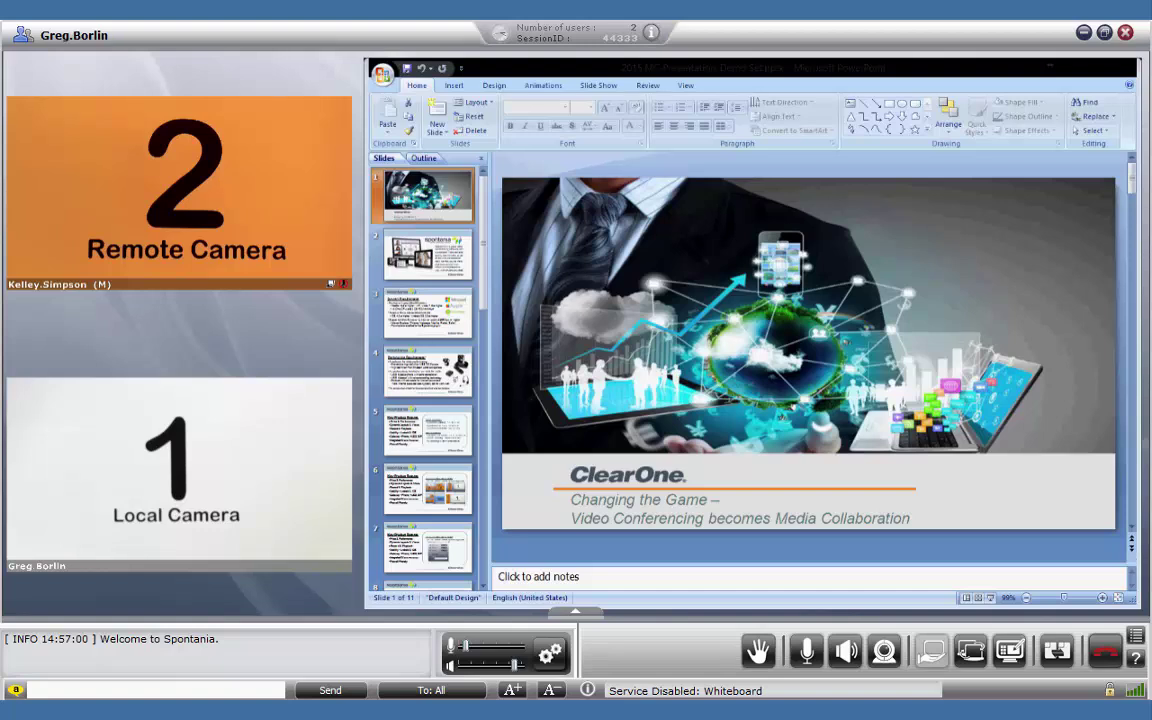
Glance at the Insert and Home tabs, then run the slide show to the Spontania overview slide.
{"action": "left_click", "coordinate": [455, 86]}
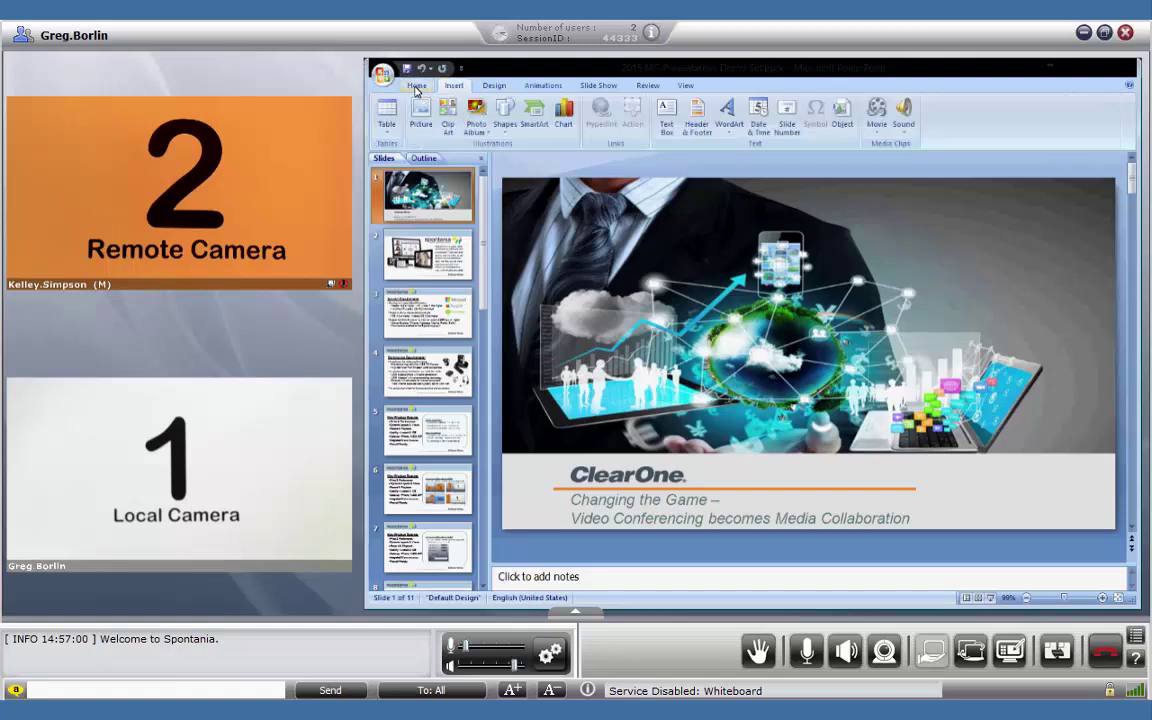
{"action": "left_click", "coordinate": [416, 86]}
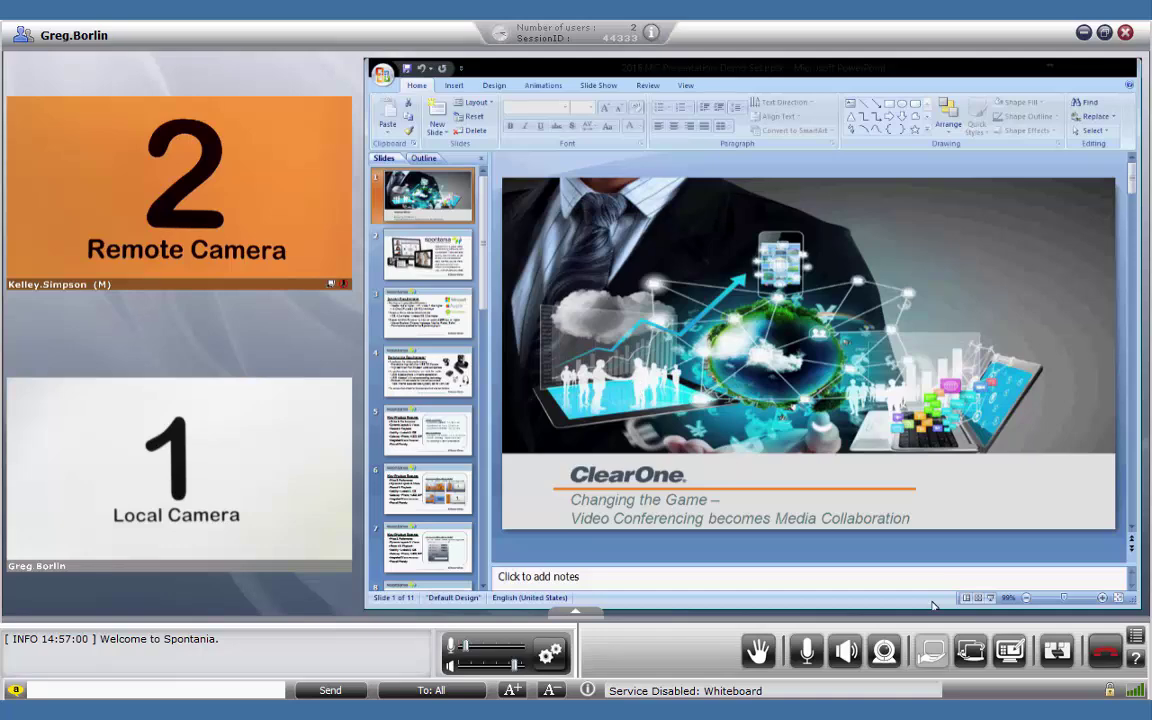
{"action": "left_click", "coordinate": [990, 598]}
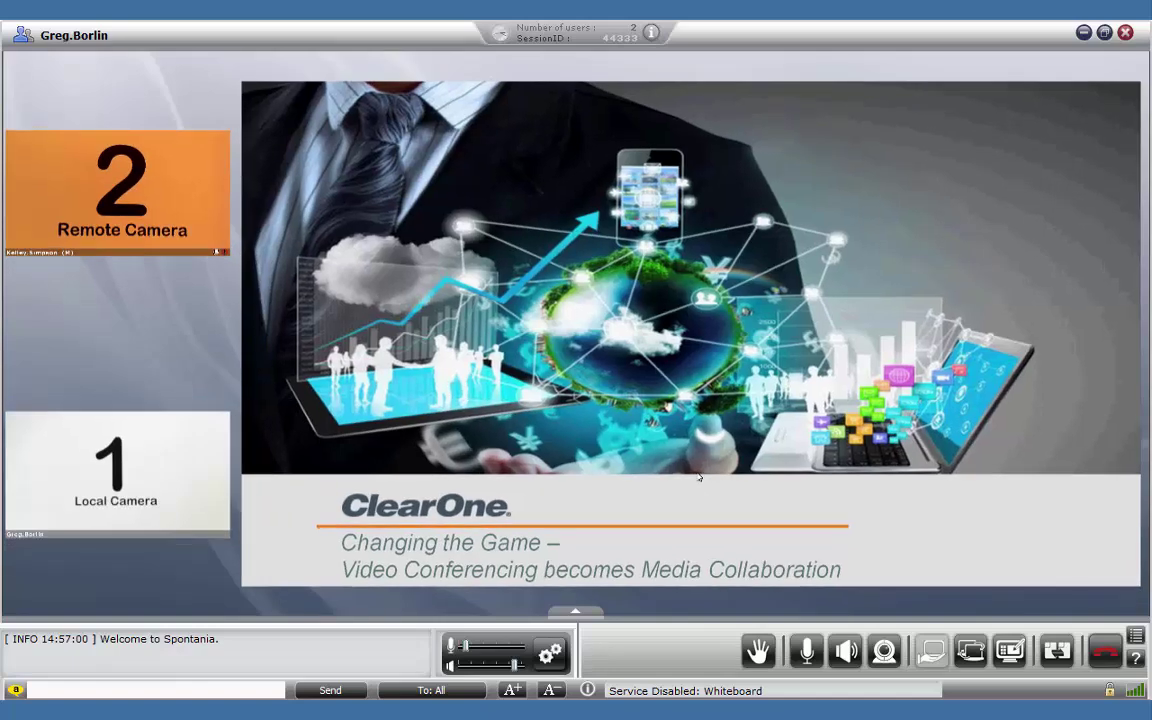
{"action": "left_click", "coordinate": [698, 477]}
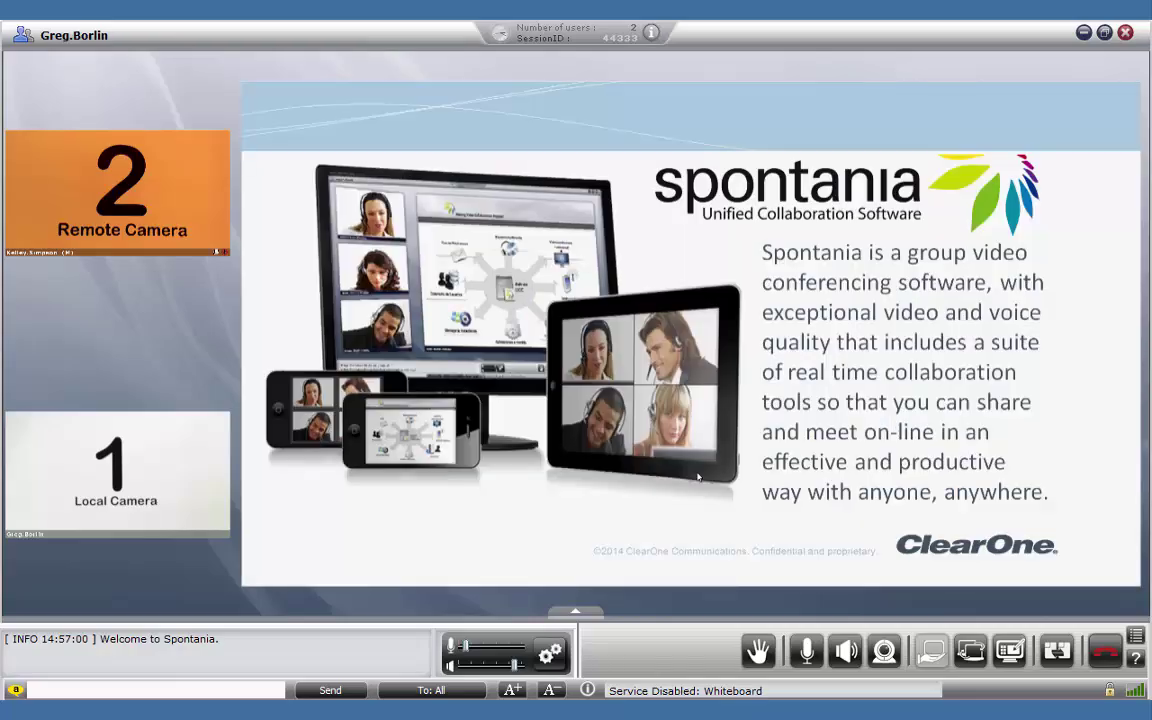
Toggle the shared slide to fill the window and back, then restore the client window smaller.
{"action": "double_click", "coordinate": [698, 477]}
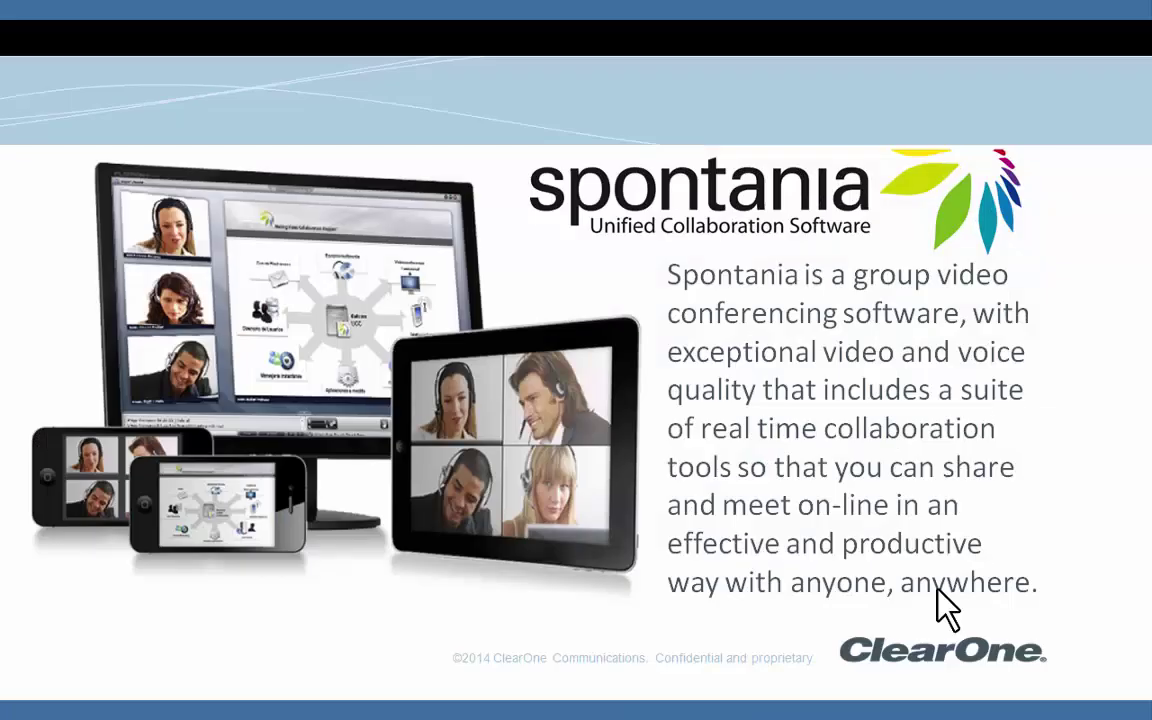
{"action": "double_click", "coordinate": [698, 477]}
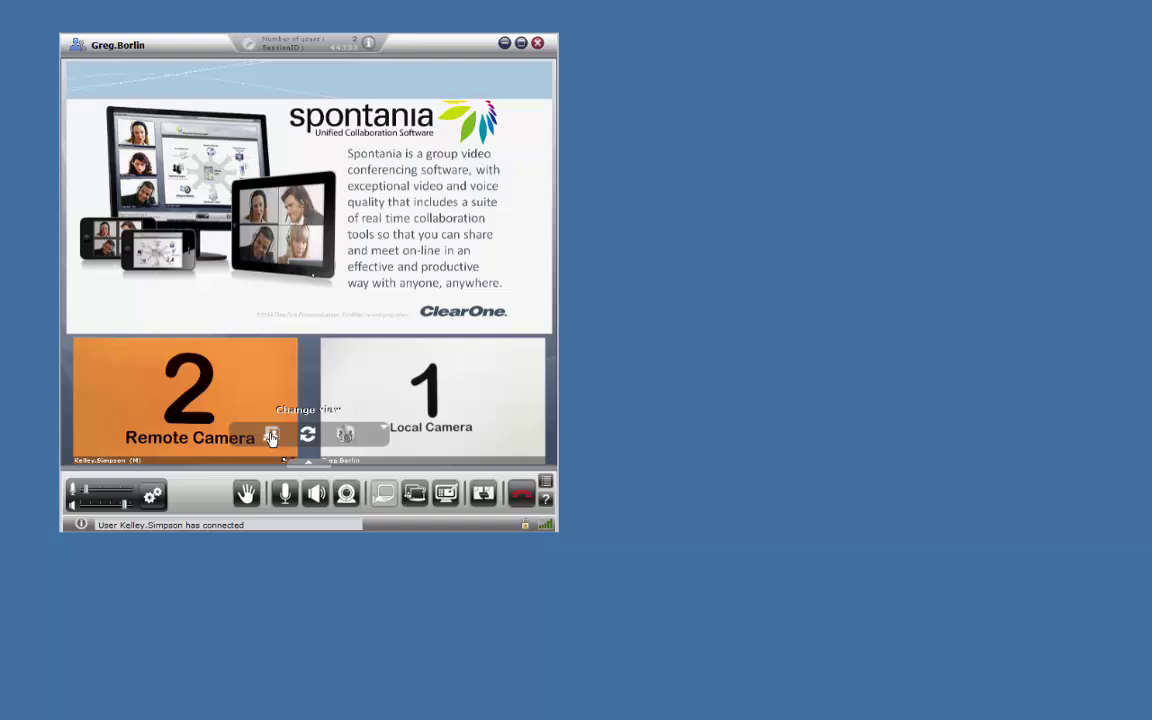
{"action": "left_click", "coordinate": [270, 437]}
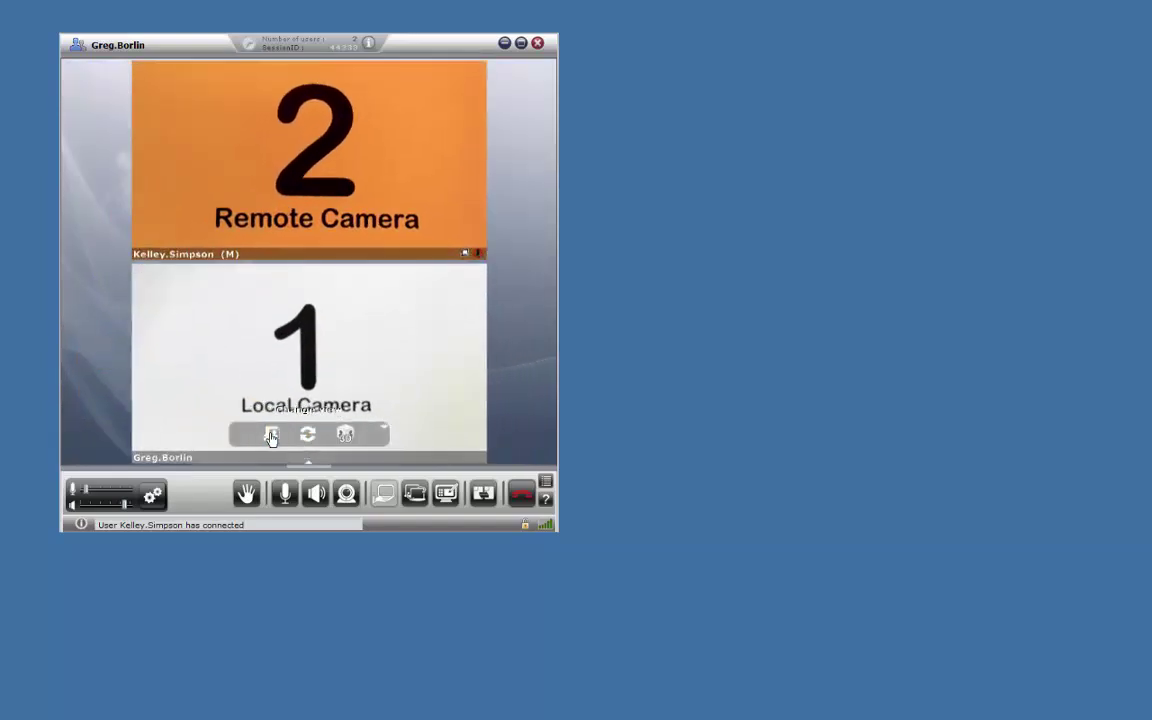
{"action": "left_click", "coordinate": [270, 437]}
Cycle the Change view layouts, drag the Application sharing window right, and maximize the client window.
{"action": "left_click", "coordinate": [270, 437]}
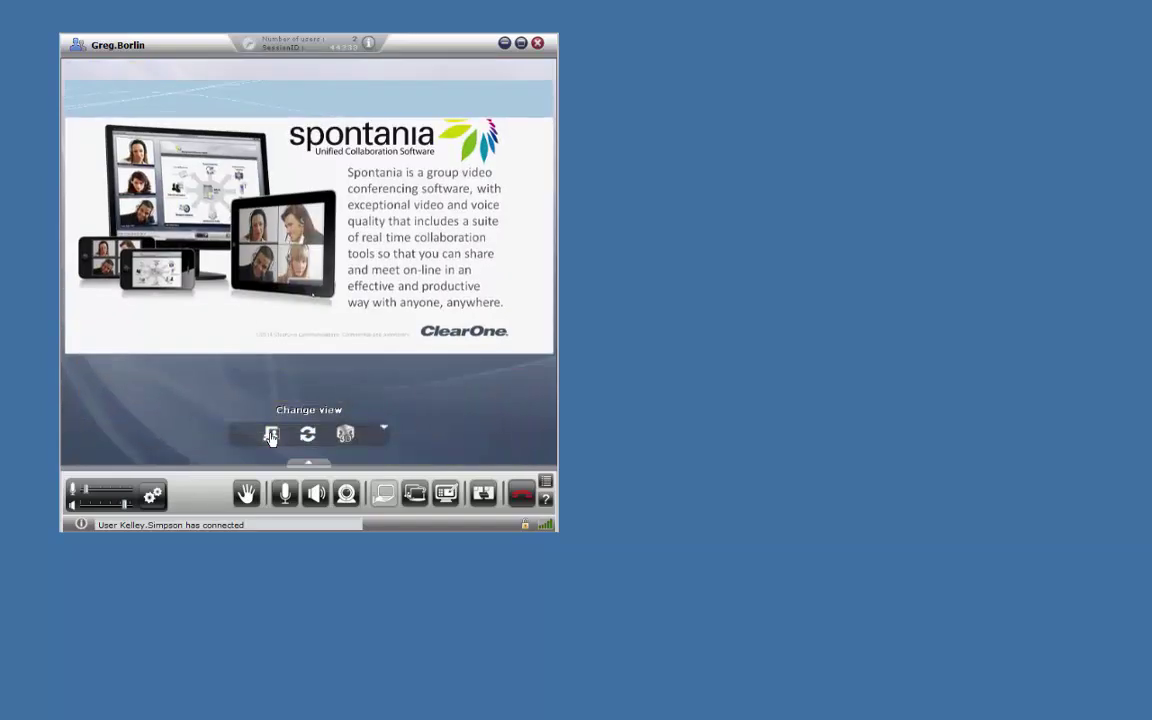
{"action": "left_click", "coordinate": [270, 437]}
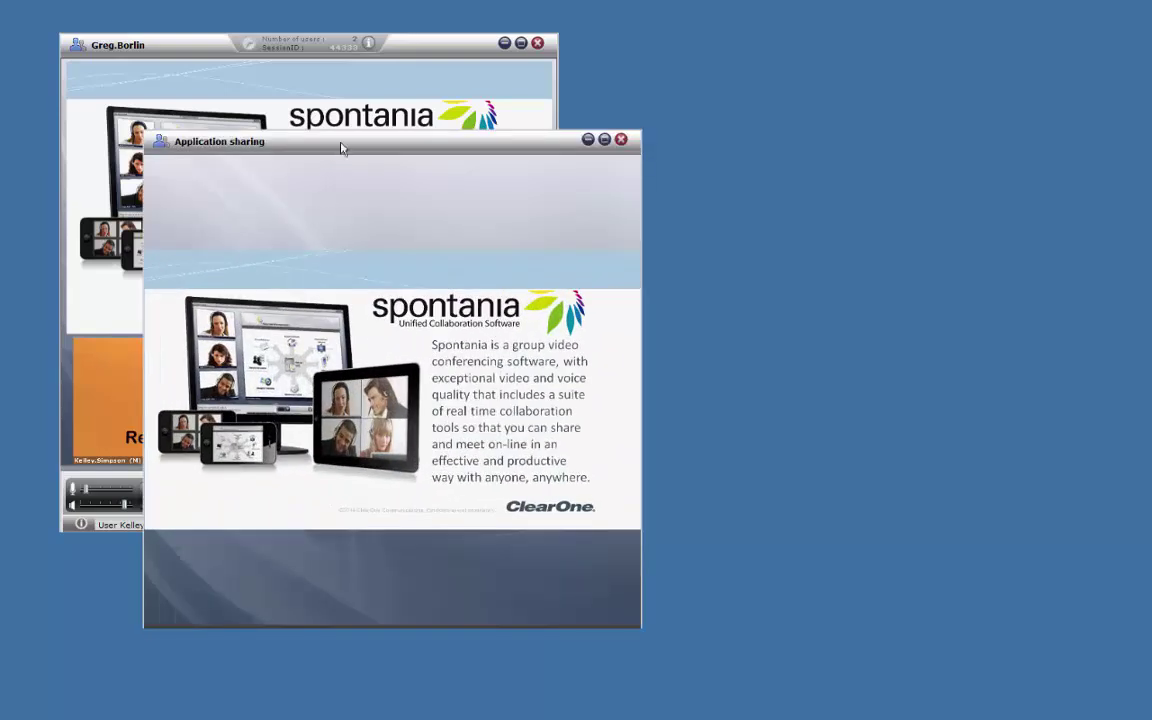
{"action": "left_click_drag", "start_coordinate": [320, 138], "coordinate": [830, 44]}
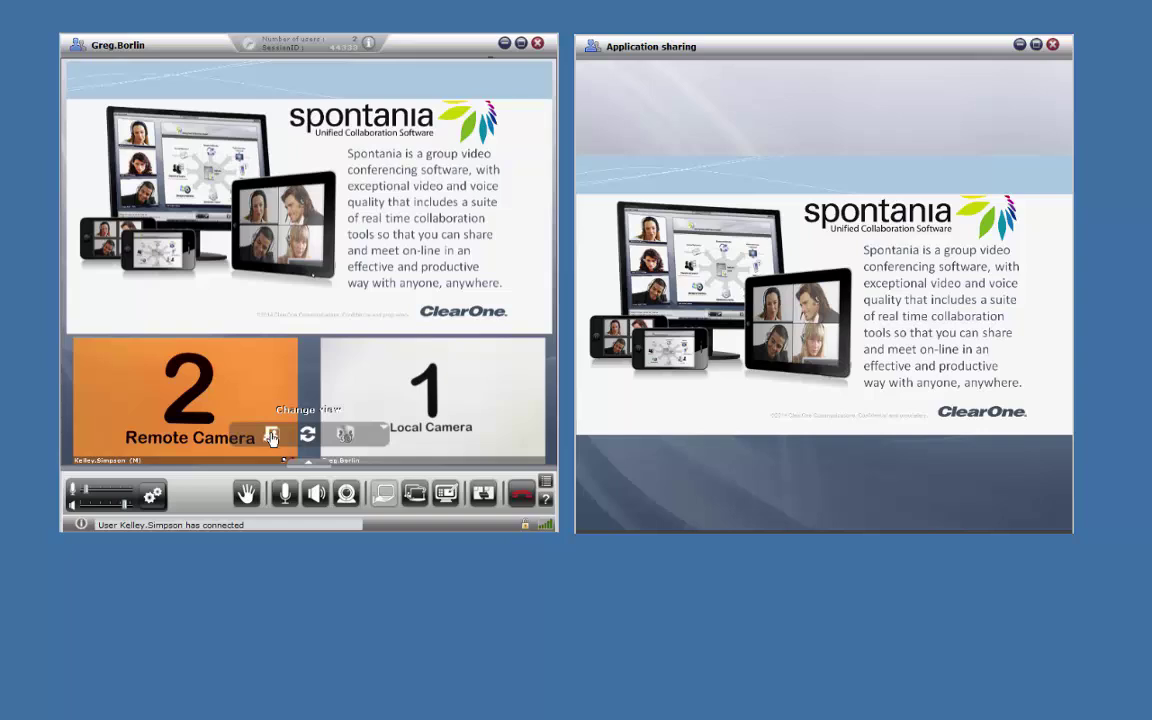
{"action": "left_click", "coordinate": [271, 436]}
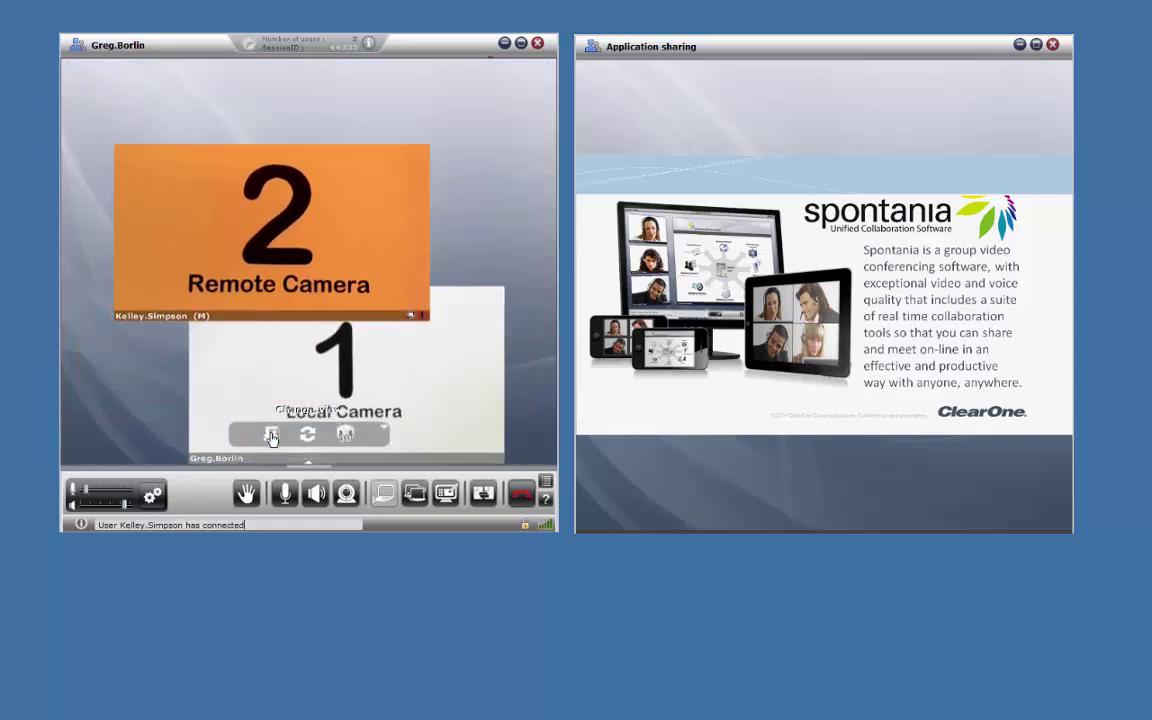
{"action": "left_click", "coordinate": [271, 436]}
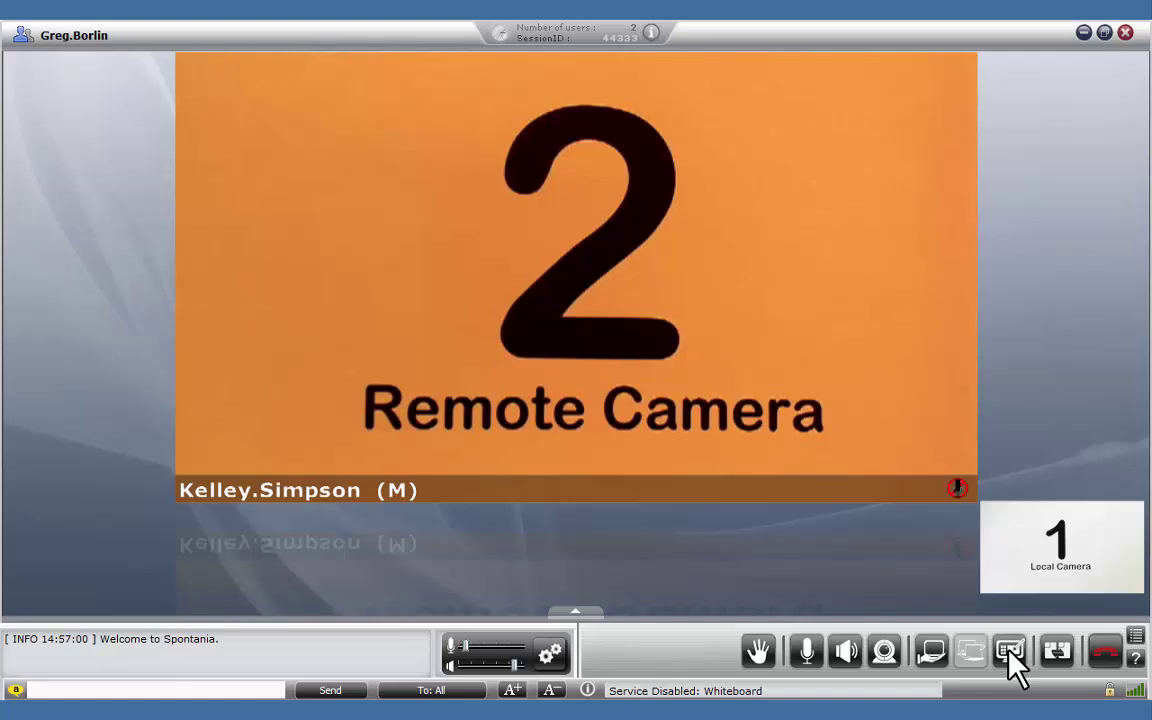
Open the whiteboard and draw a freehand wavy line across the top with the Pencil.
{"action": "left_click", "coordinate": [1011, 652]}
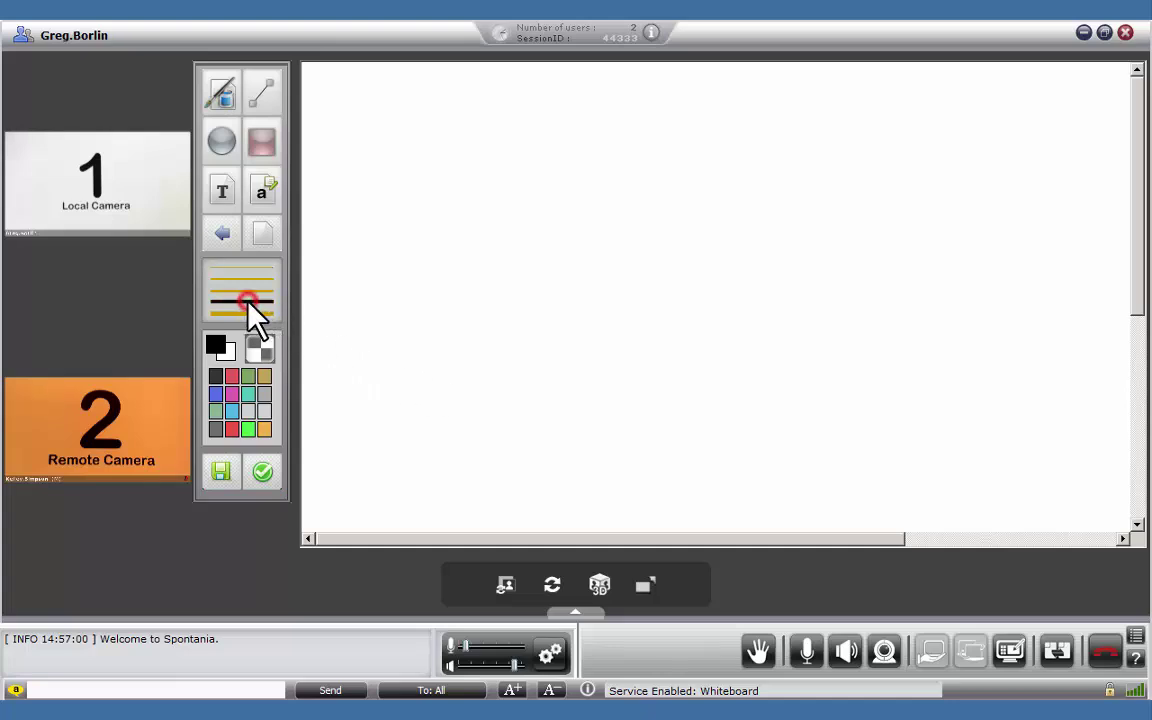
{"action": "left_click", "coordinate": [221, 92]}
{"action": "mouse_move", "coordinate": [345, 111]}
{"action": "left_mouse_down"}
{"action": "mouse_move", "coordinate": [465, 150]}
{"action": "mouse_move", "coordinate": [751, 144]}
{"action": "mouse_move", "coordinate": [768, 133]}
{"action": "left_mouse_up"}
Draw a tic-tac-toe grid of two vertical and two horizontal lines with an X in the centre.
{"action": "left_click", "coordinate": [265, 100]}
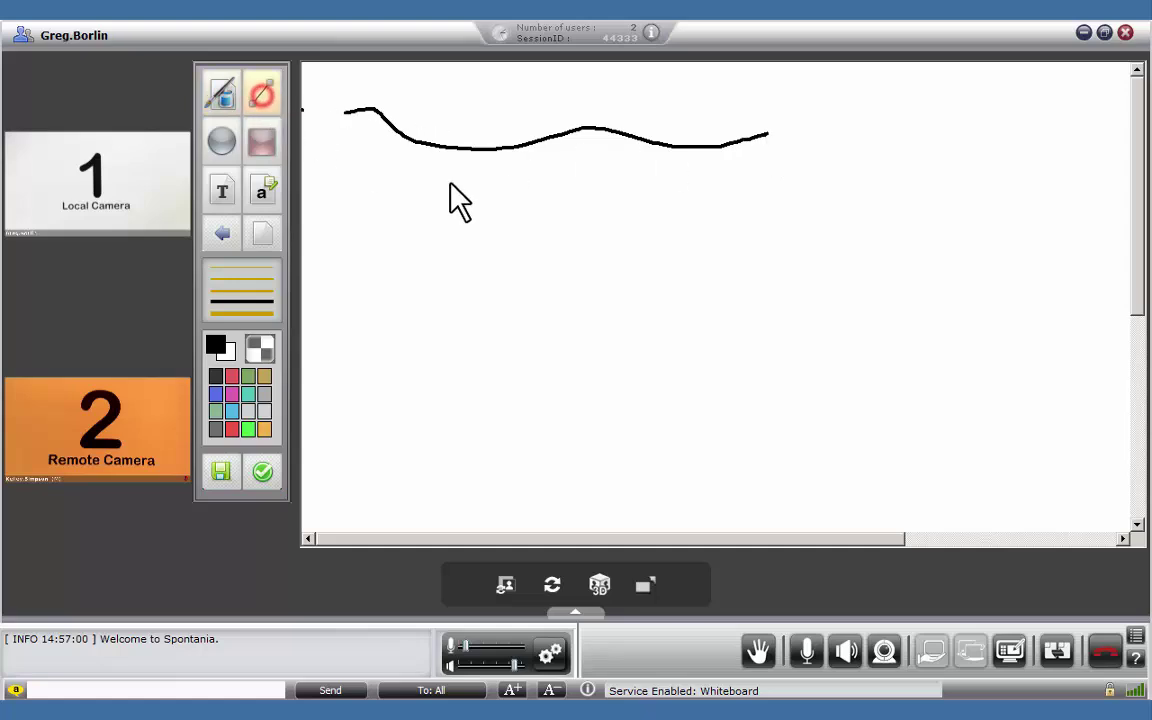
{"action": "left_click_drag", "start_coordinate": [471, 187], "coordinate": [458, 387]}
{"action": "left_click_drag", "start_coordinate": [518, 196], "coordinate": [495, 388]}
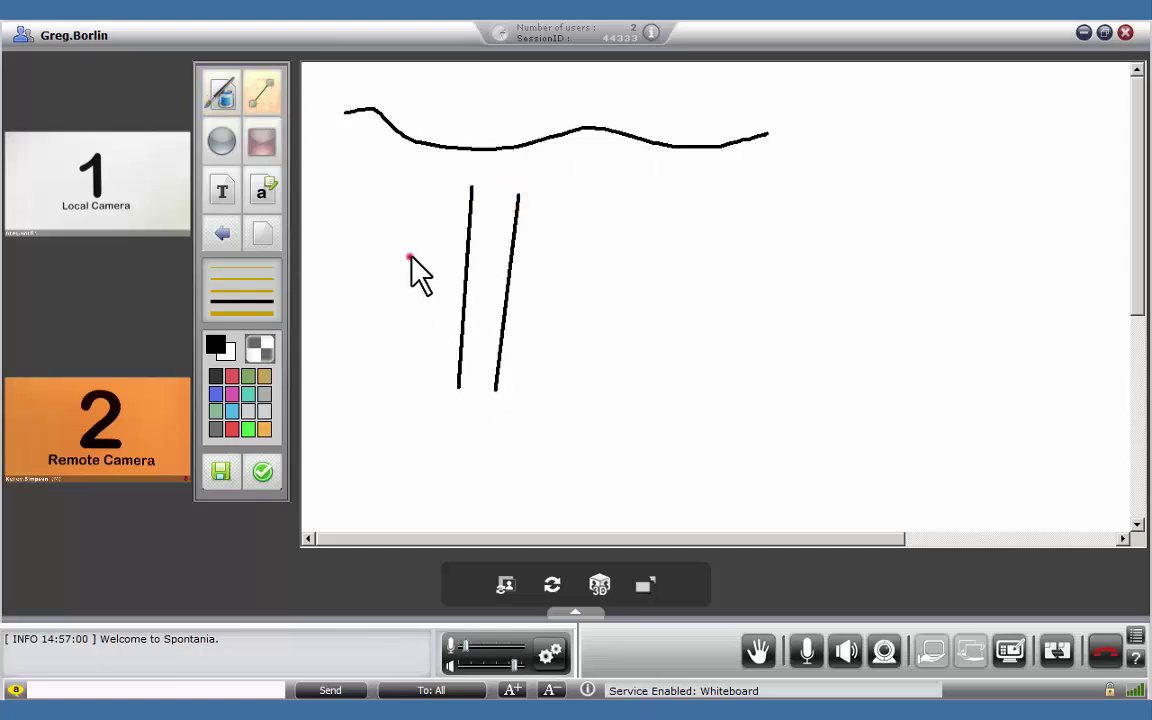
{"action": "left_click_drag", "start_coordinate": [409, 256], "coordinate": [606, 265]}
{"action": "left_click", "coordinate": [426, 299]}
{"action": "left_click_drag", "start_coordinate": [437, 300], "coordinate": [631, 307]}
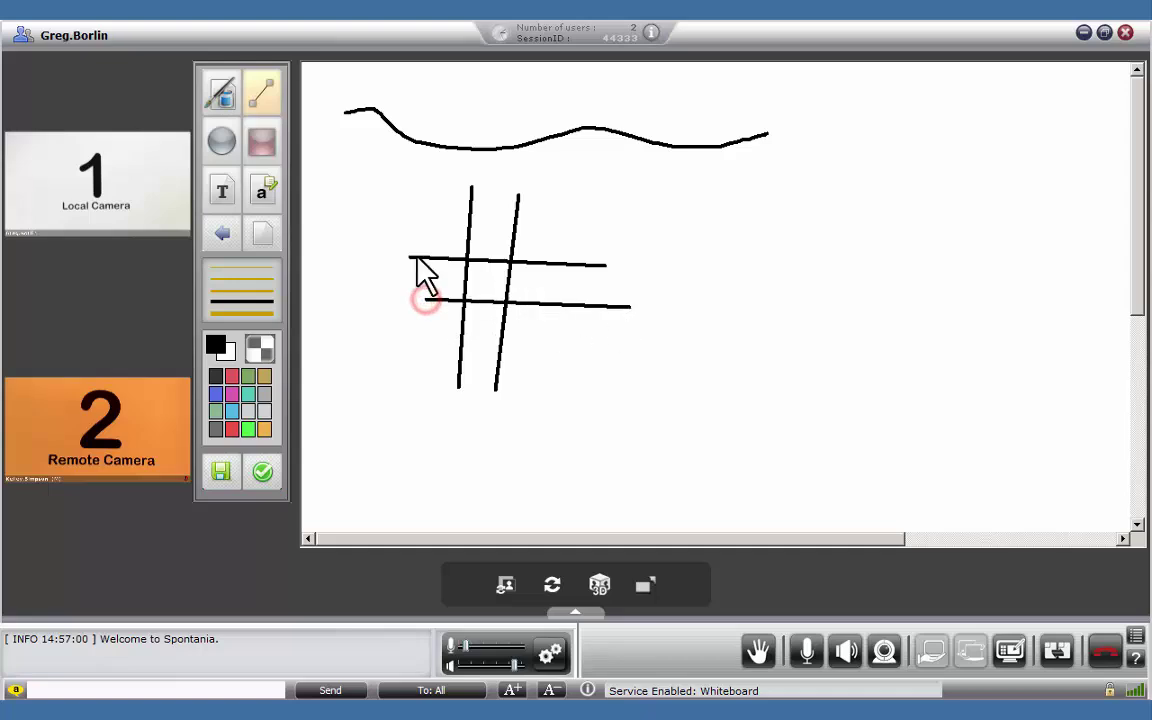
{"action": "mouse_move", "coordinate": [494, 271]}
{"action": "left_mouse_down"}
{"action": "mouse_move", "coordinate": [476, 290]}
{"action": "mouse_move", "coordinate": [495, 291]}
{"action": "left_mouse_up"}
Add an O ellipse, a square, and the text label 'Whiteboard' beside the grid.
{"action": "left_click", "coordinate": [222, 145]}
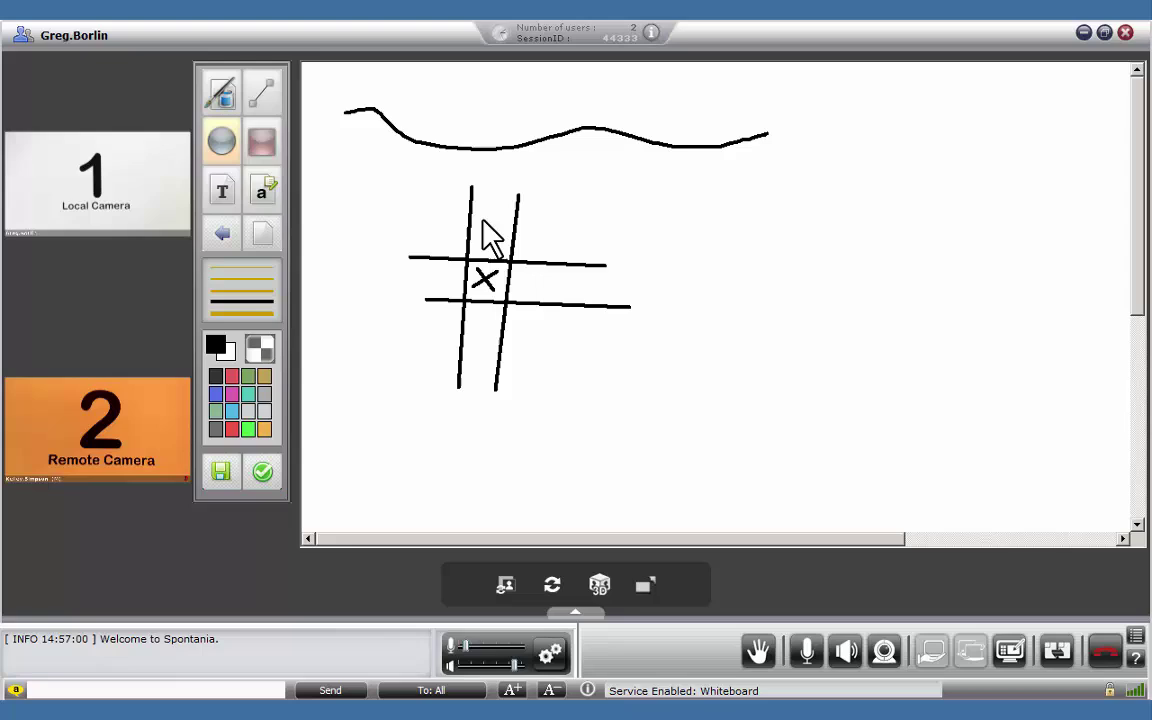
{"action": "left_click_drag", "start_coordinate": [478, 211], "coordinate": [503, 248]}
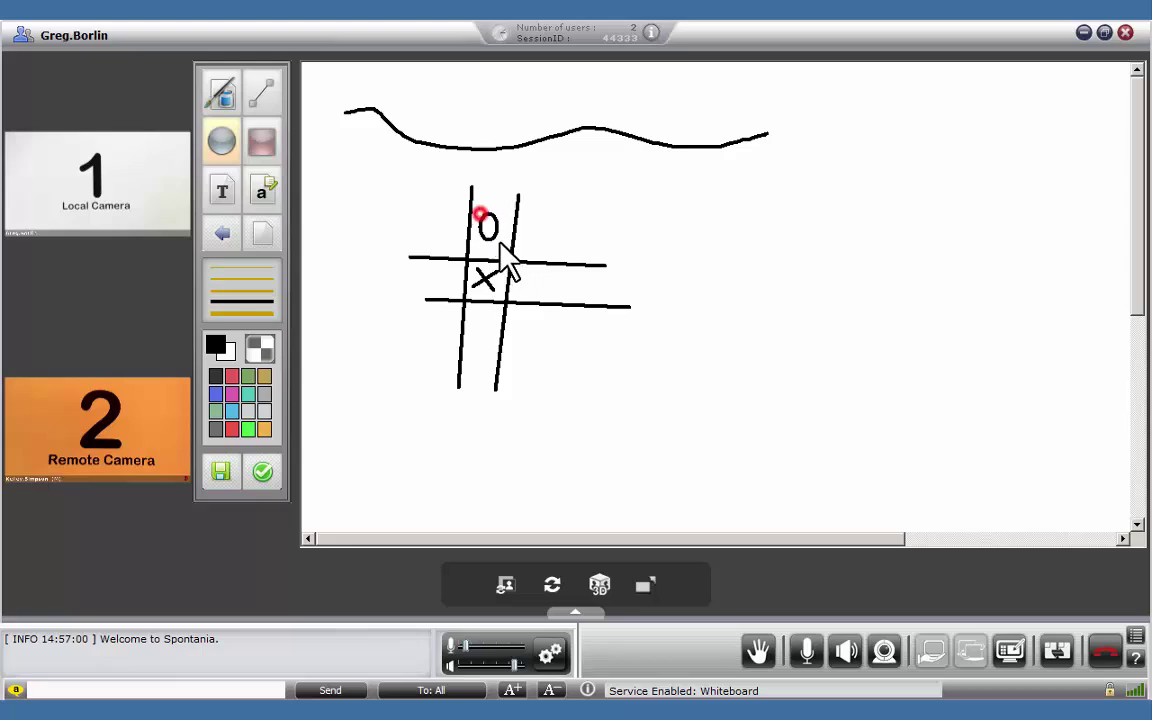
{"action": "left_click", "coordinate": [261, 143]}
{"action": "mouse_move", "coordinate": [535, 207]}
{"action": "left_mouse_down"}
{"action": "mouse_move", "coordinate": [566, 252]}
{"action": "mouse_move", "coordinate": [594, 267]}
{"action": "mouse_move", "coordinate": [586, 252]}
{"action": "left_mouse_up"}
{"action": "left_click", "coordinate": [230, 198]}
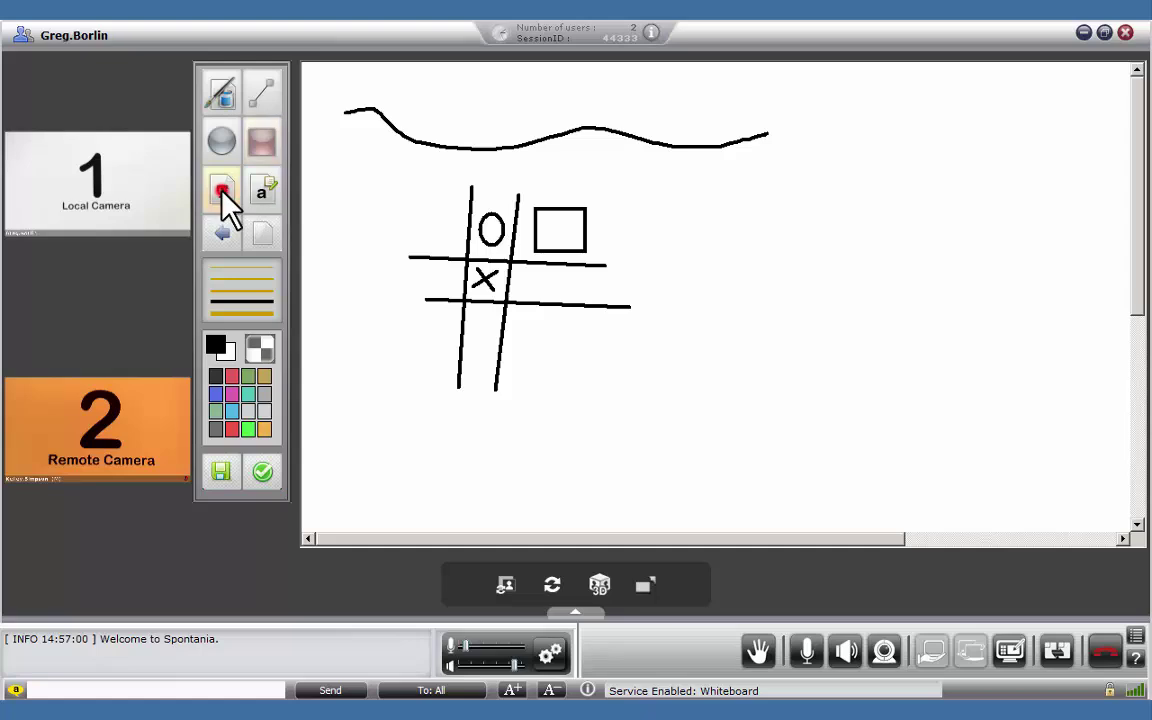
{"action": "left_click", "coordinate": [657, 236]}
{"action": "type", "text": "Whiteboard"}
{"action": "left_click", "coordinate": [742, 296]}
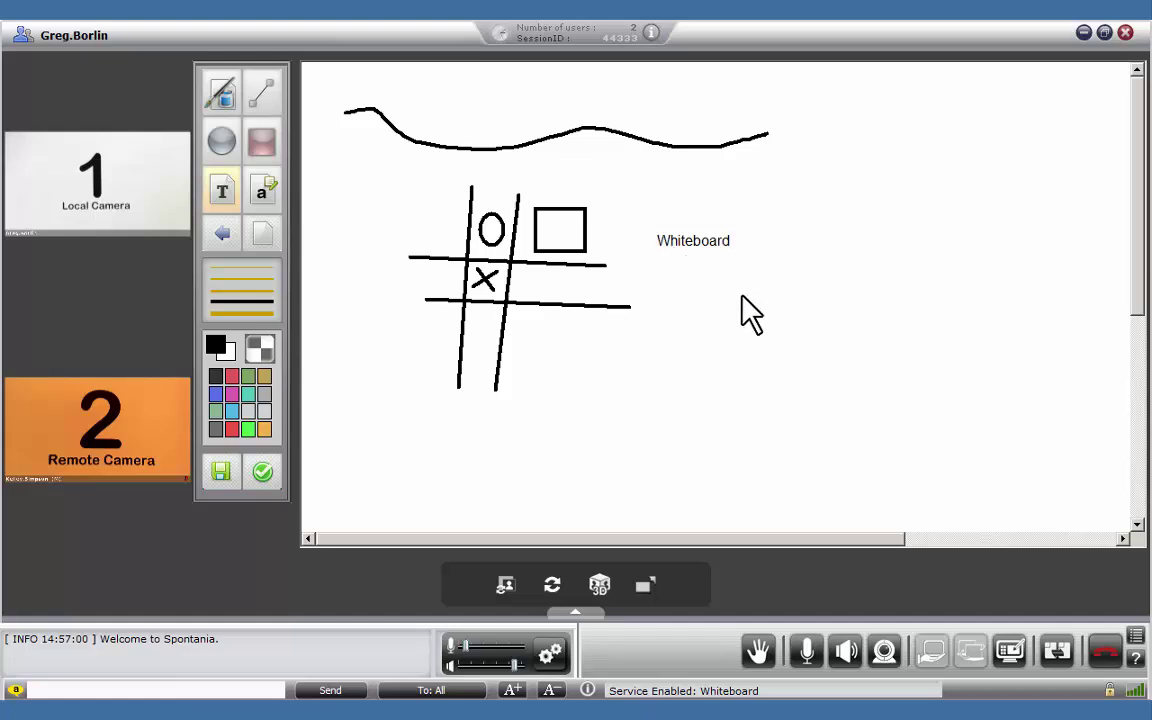
Set the text font size to 28 and write 'Text' to the right of the grid.
{"action": "left_click", "coordinate": [264, 191]}
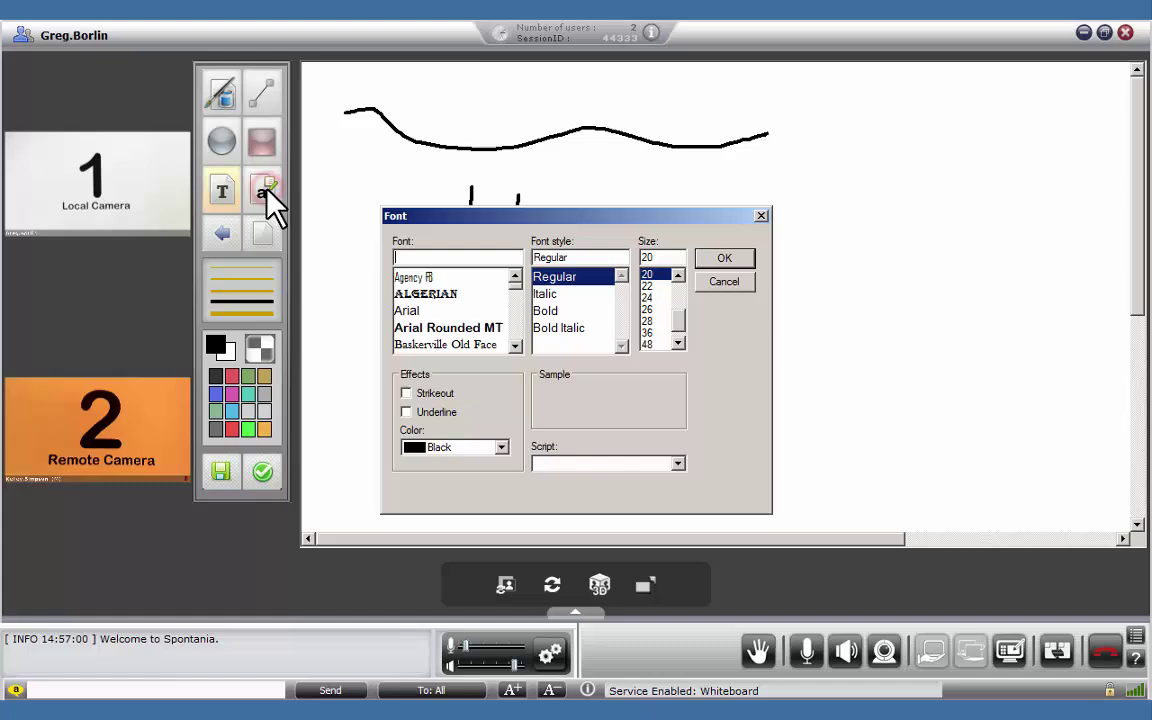
{"action": "left_click", "coordinate": [645, 322]}
{"action": "left_click", "coordinate": [724, 260]}
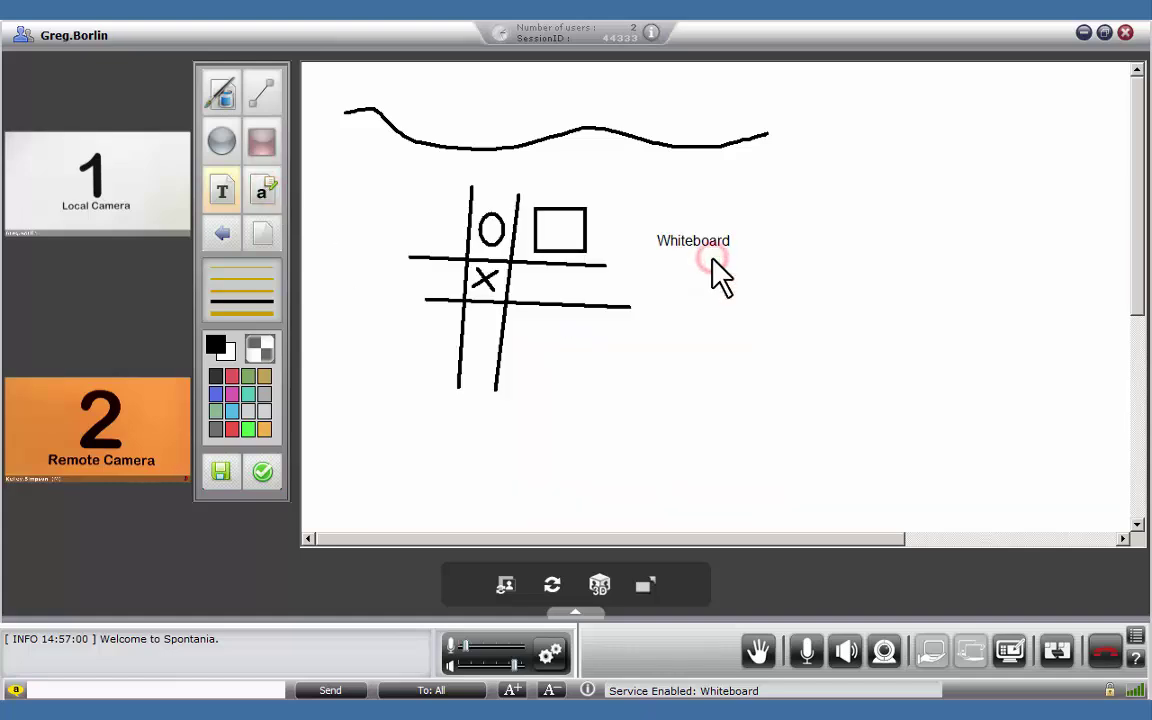
{"action": "left_click", "coordinate": [700, 293]}
{"action": "type", "text": "Text"}
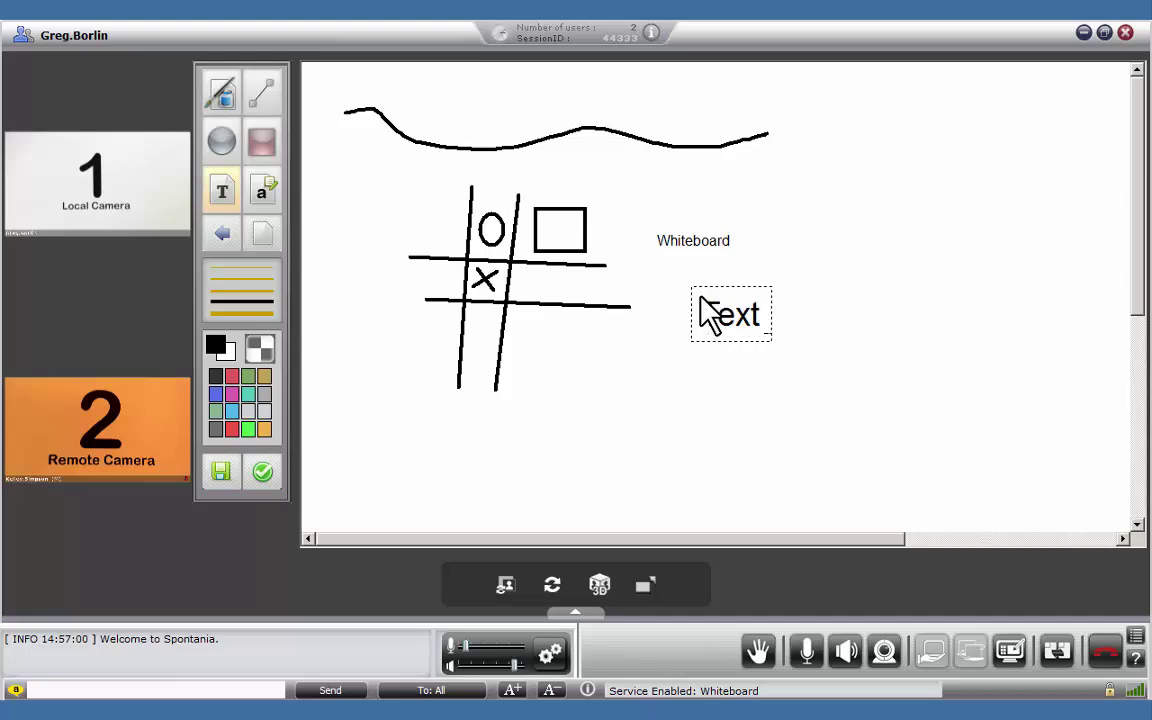
{"action": "key", "text": "Return"}
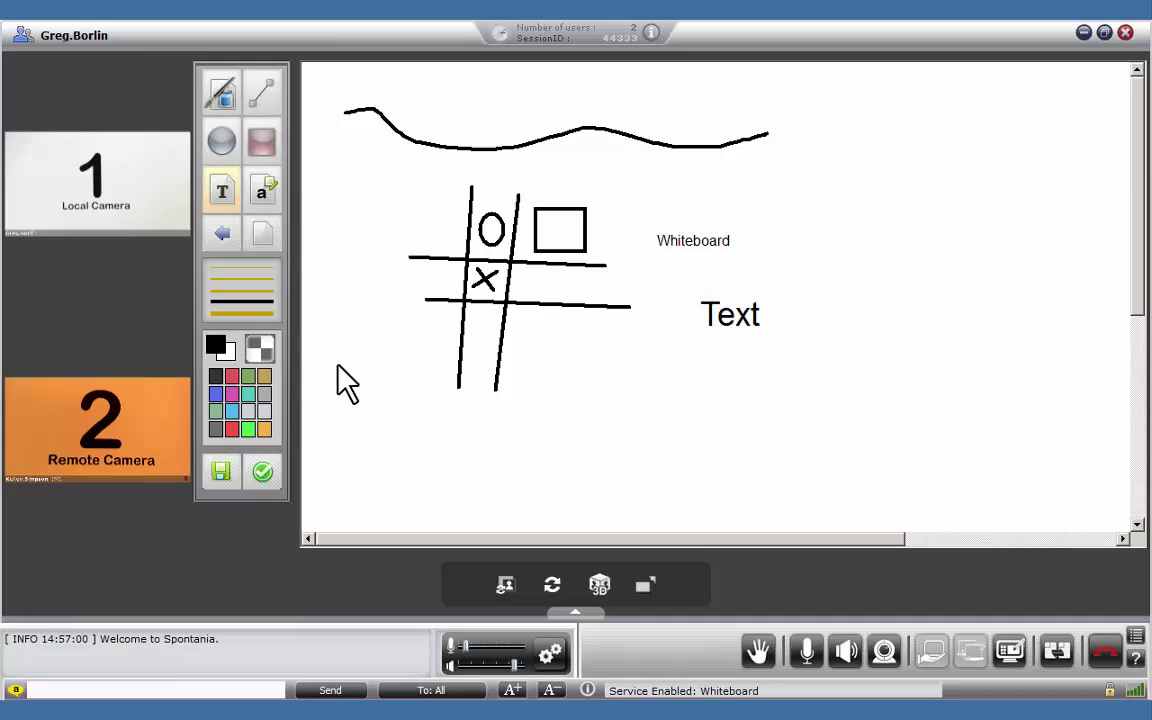
Set the foreground colour to blue and the background colour to yellow.
{"action": "left_click", "coordinate": [215, 345]}
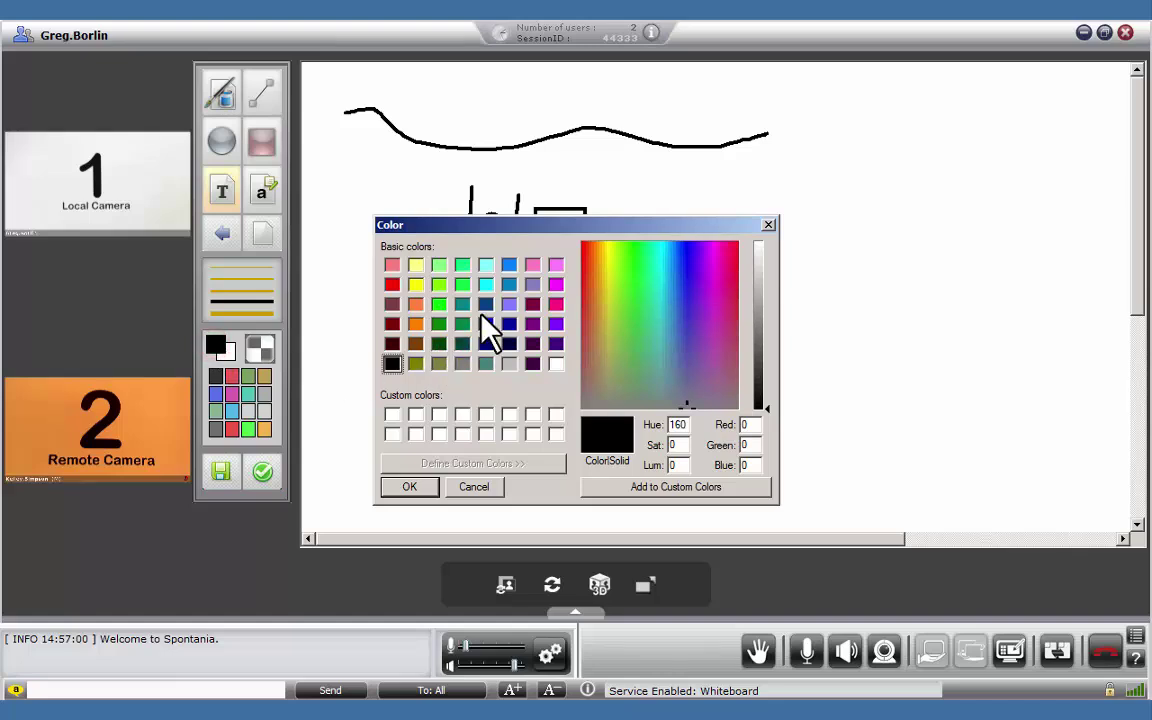
{"action": "left_click", "coordinate": [486, 324]}
{"action": "left_click", "coordinate": [409, 488]}
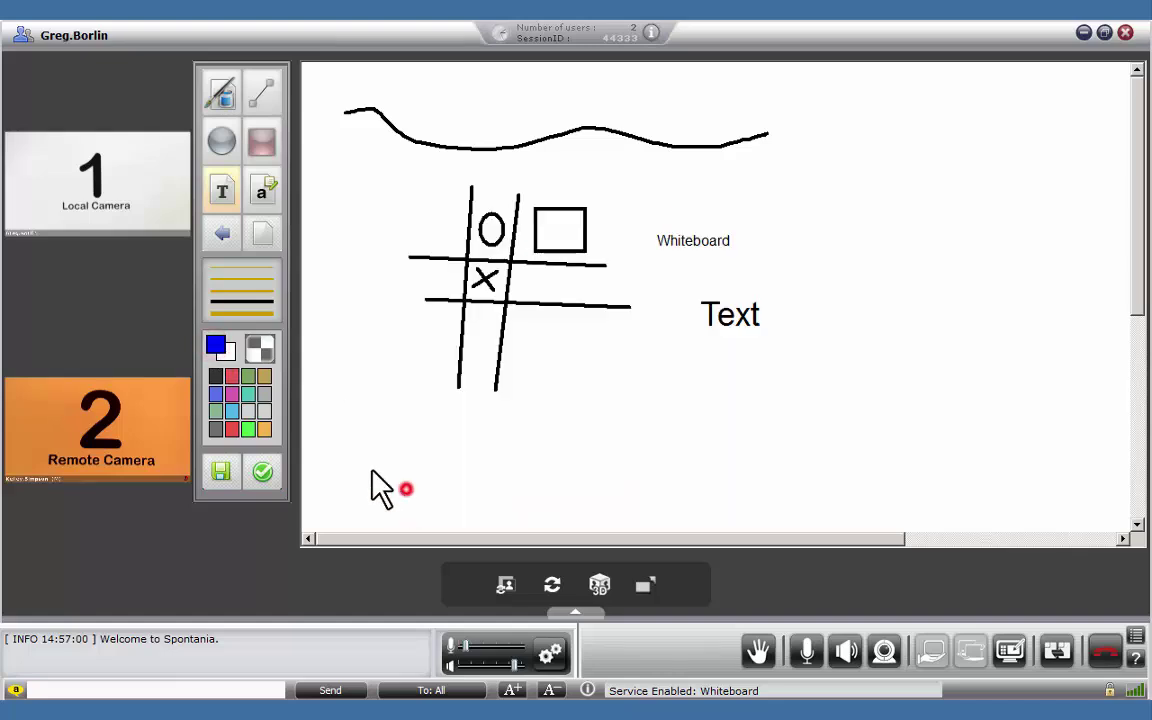
{"action": "left_click", "coordinate": [228, 353]}
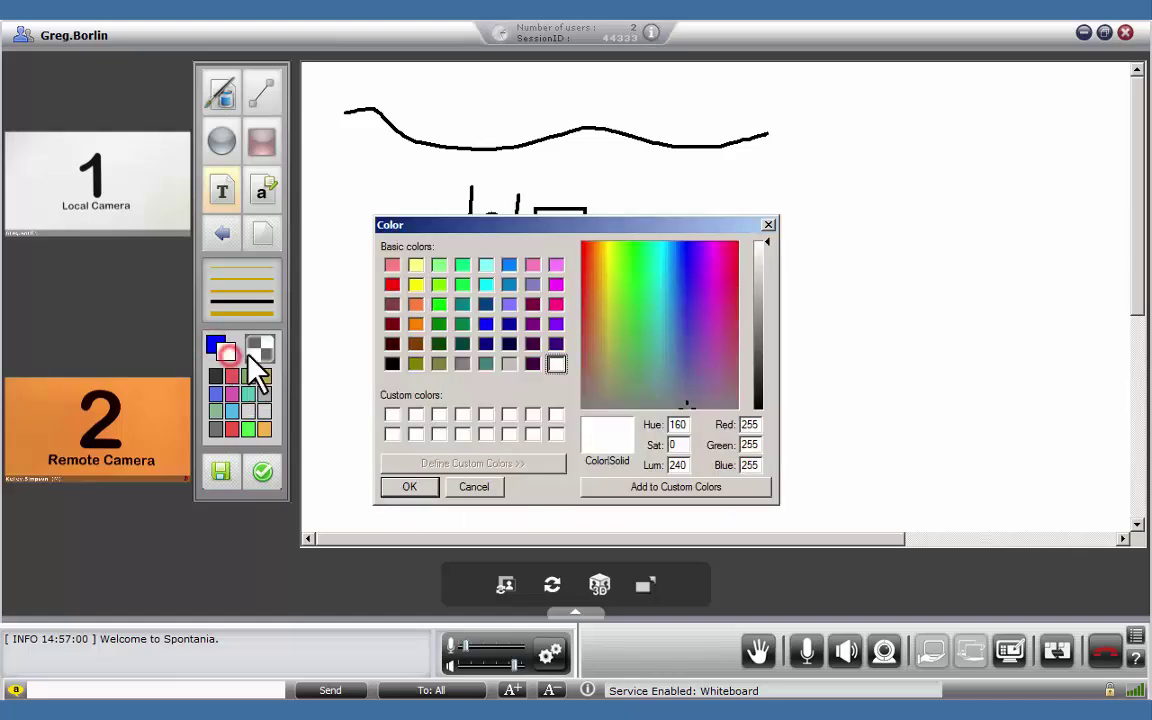
{"action": "left_click", "coordinate": [415, 284]}
{"action": "left_click", "coordinate": [409, 487]}
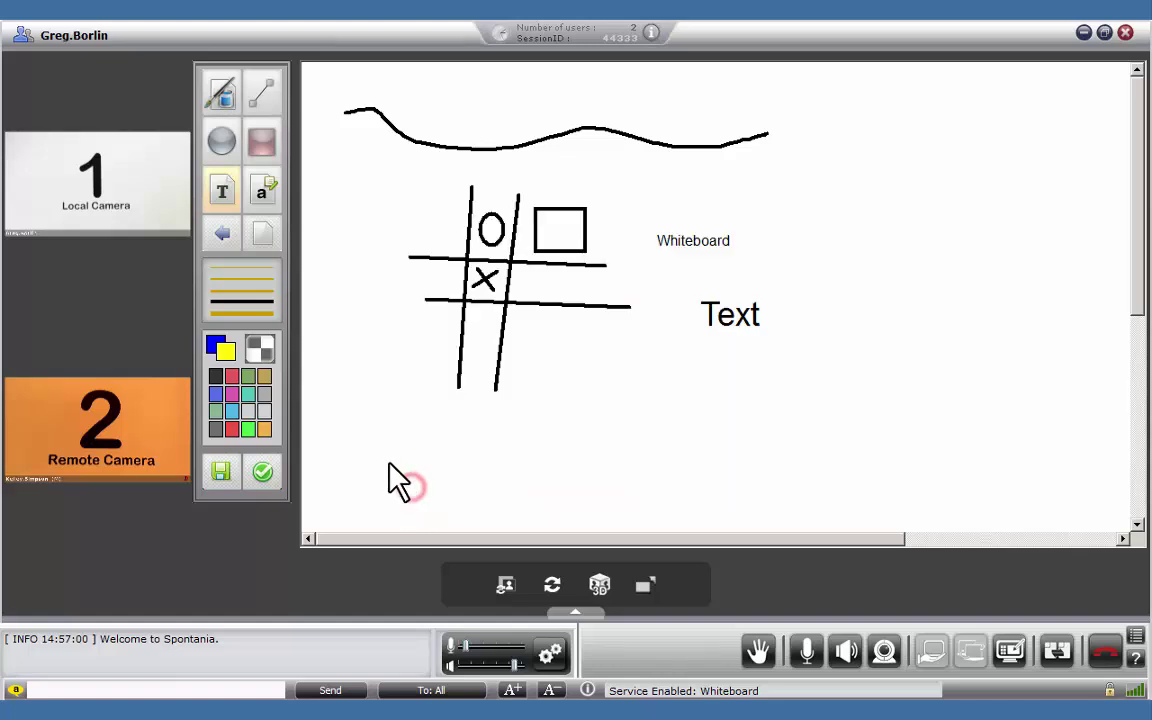
Draw a yellow ellipse below the grid, undo it, and clear the whole whiteboard.
{"action": "left_click", "coordinate": [218, 141]}
{"action": "left_click_drag", "start_coordinate": [545, 350], "coordinate": [668, 462]}
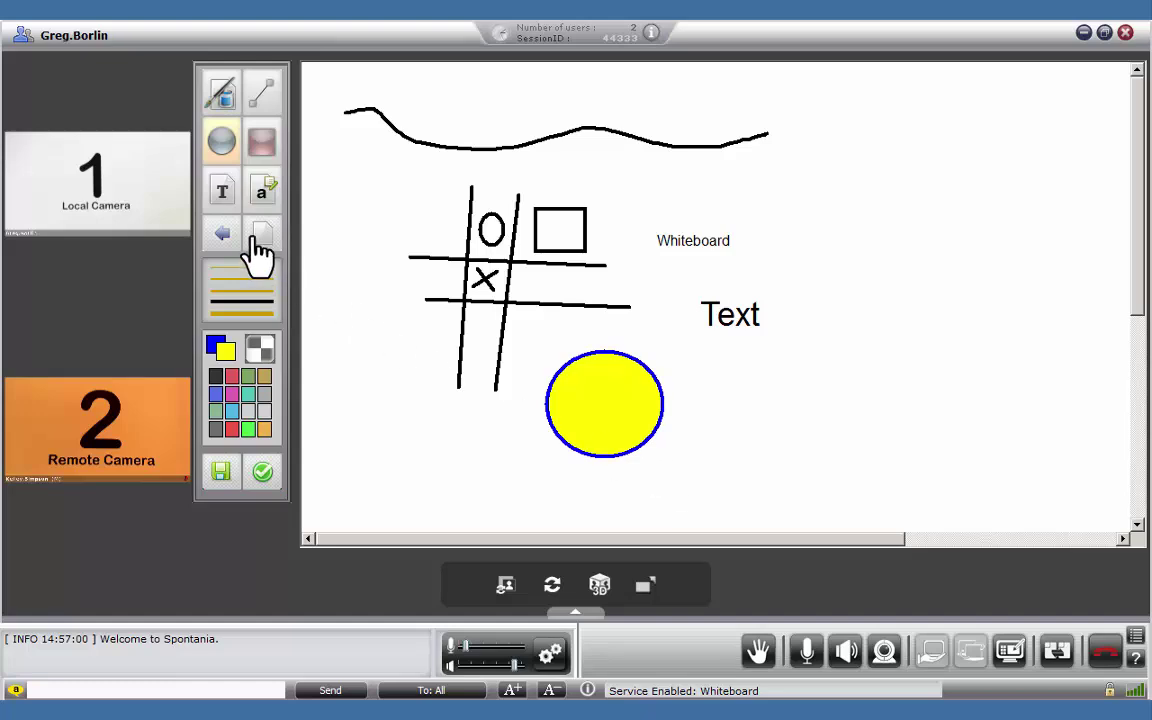
{"action": "left_click", "coordinate": [225, 238]}
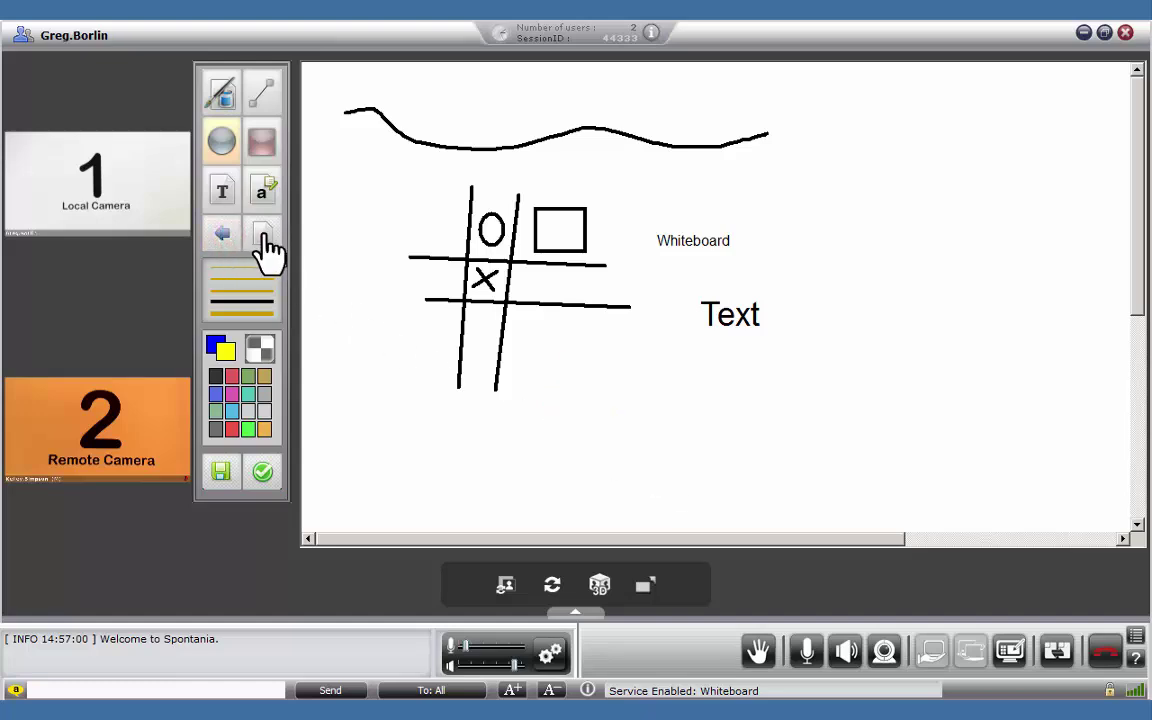
{"action": "left_click", "coordinate": [266, 240]}
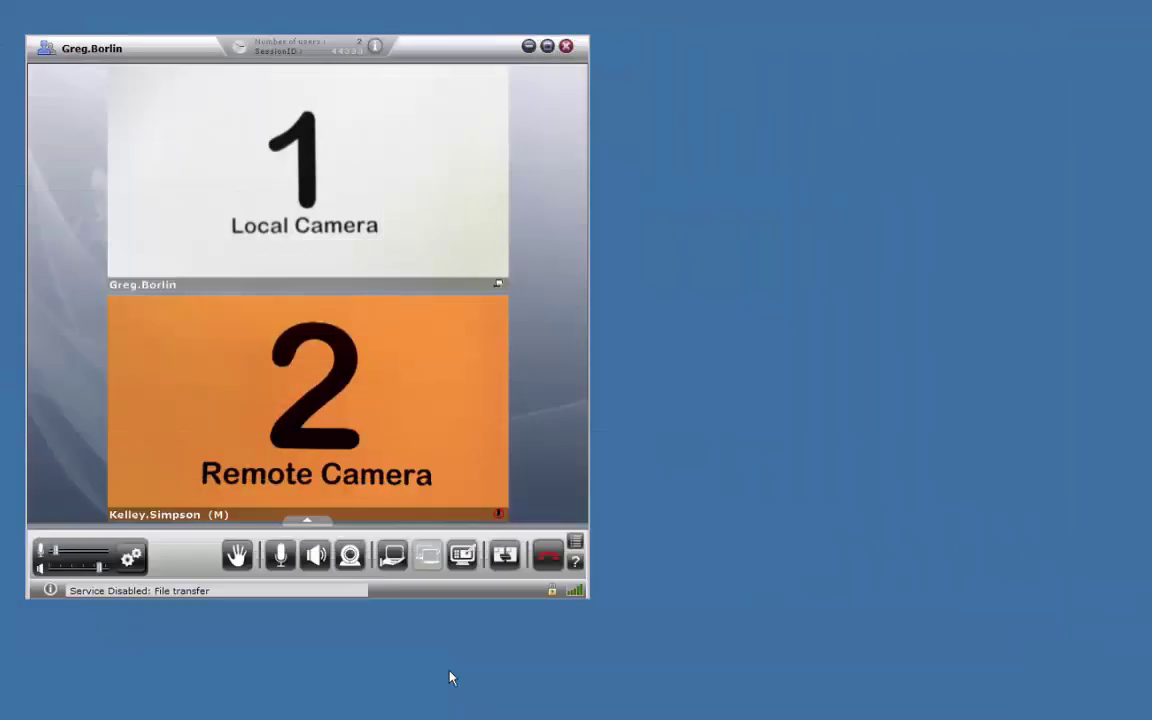
Send New Microsoft Office Word Document to the other participant through File transfer.
{"action": "left_click", "coordinate": [505, 558]}
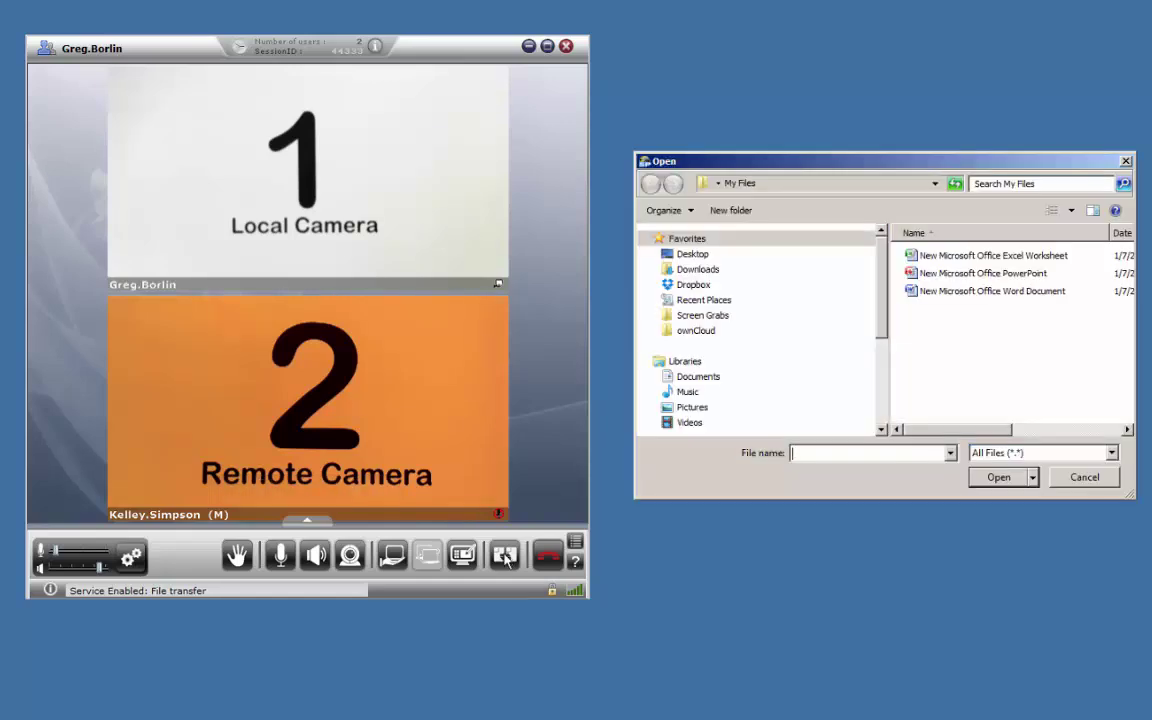
{"action": "left_click", "coordinate": [970, 292]}
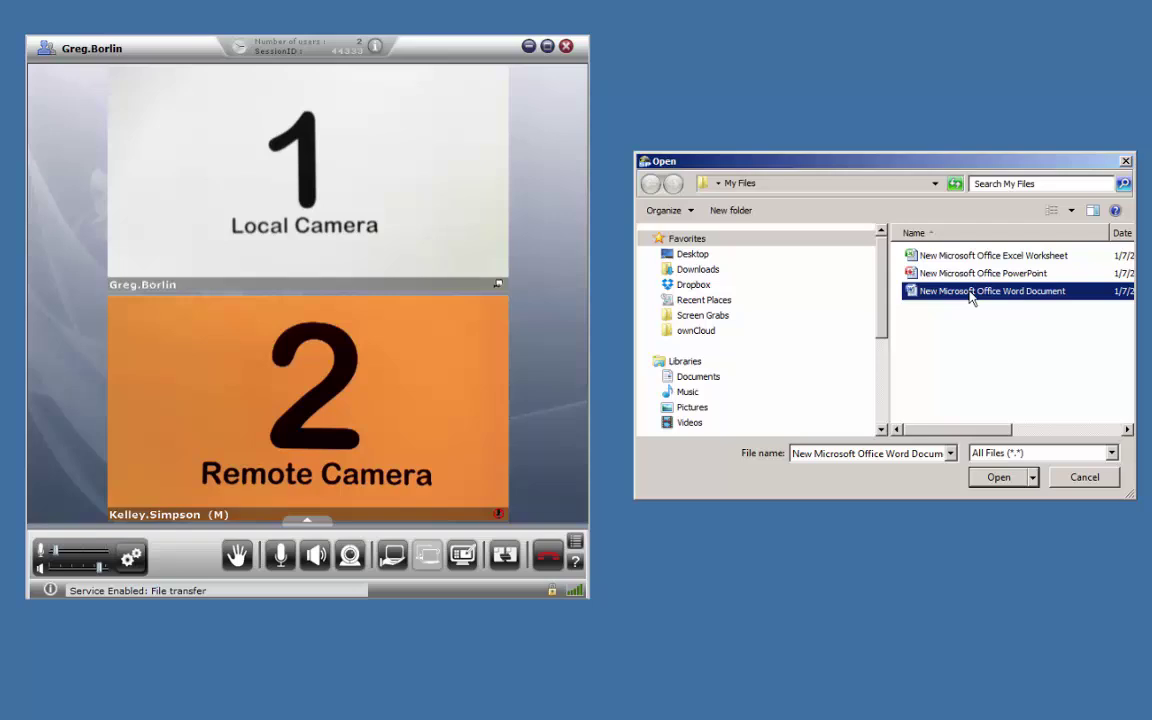
{"action": "left_click", "coordinate": [993, 478]}
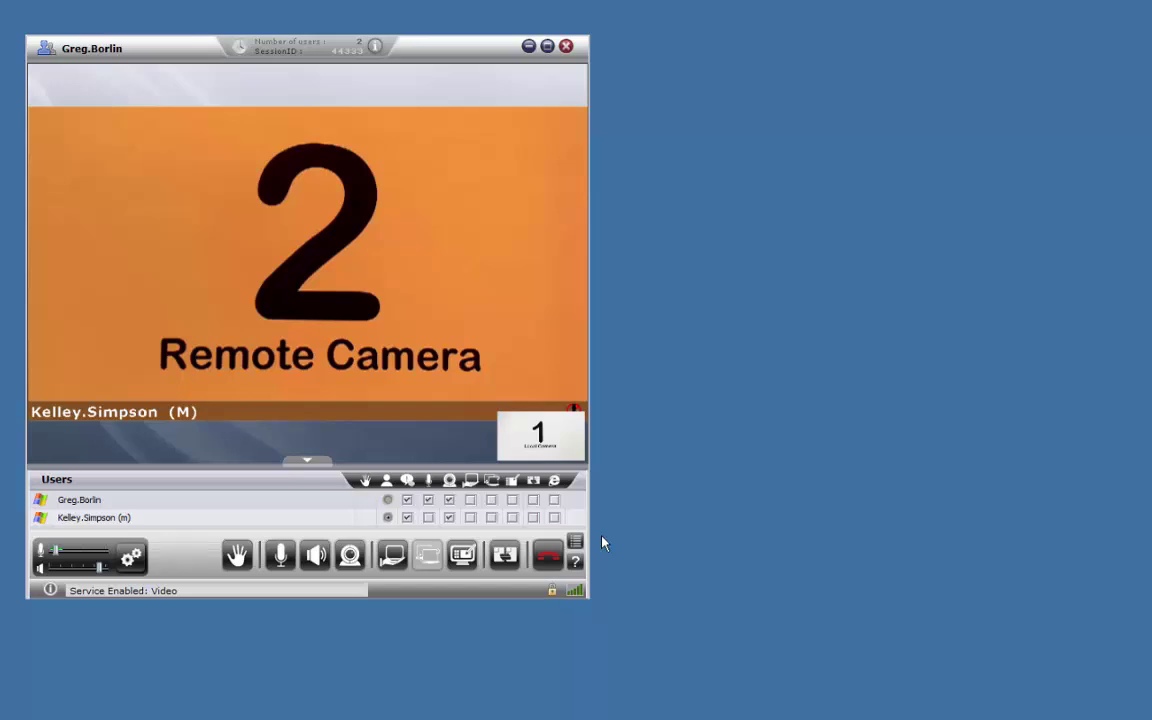
Switch to stacked cameras and share New Video File as media, using the All Files filter.
{"action": "mouse_move", "coordinate": [307, 462]}
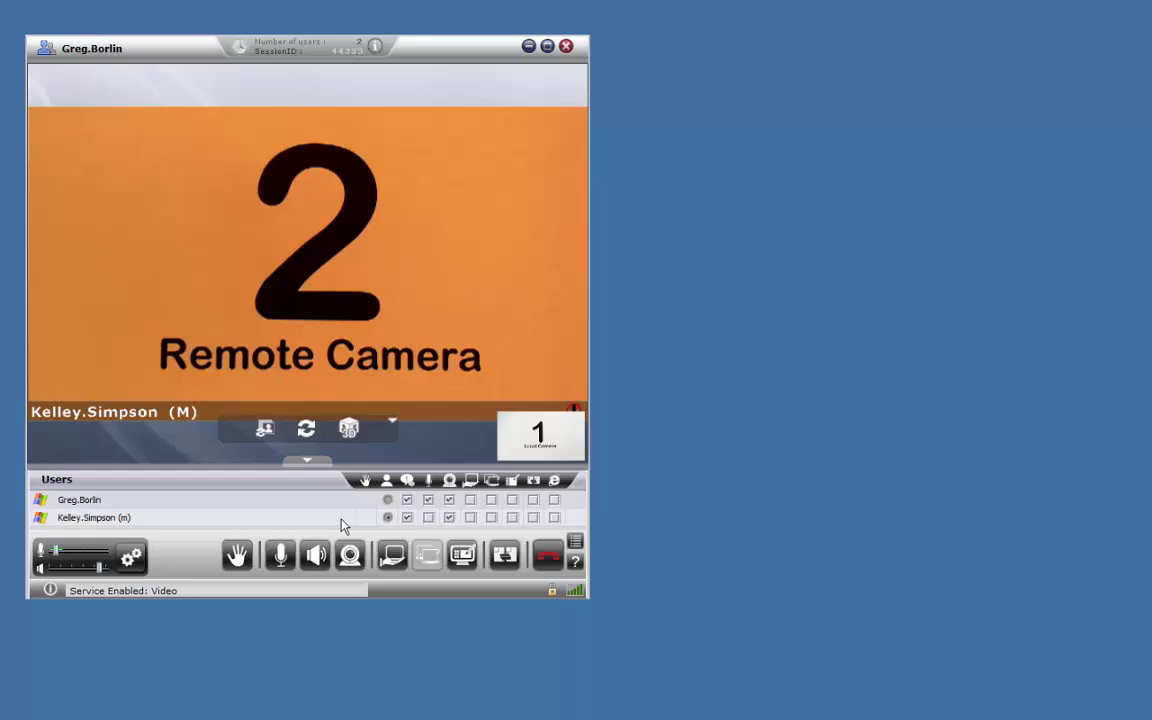
{"action": "left_click", "coordinate": [519, 445]}
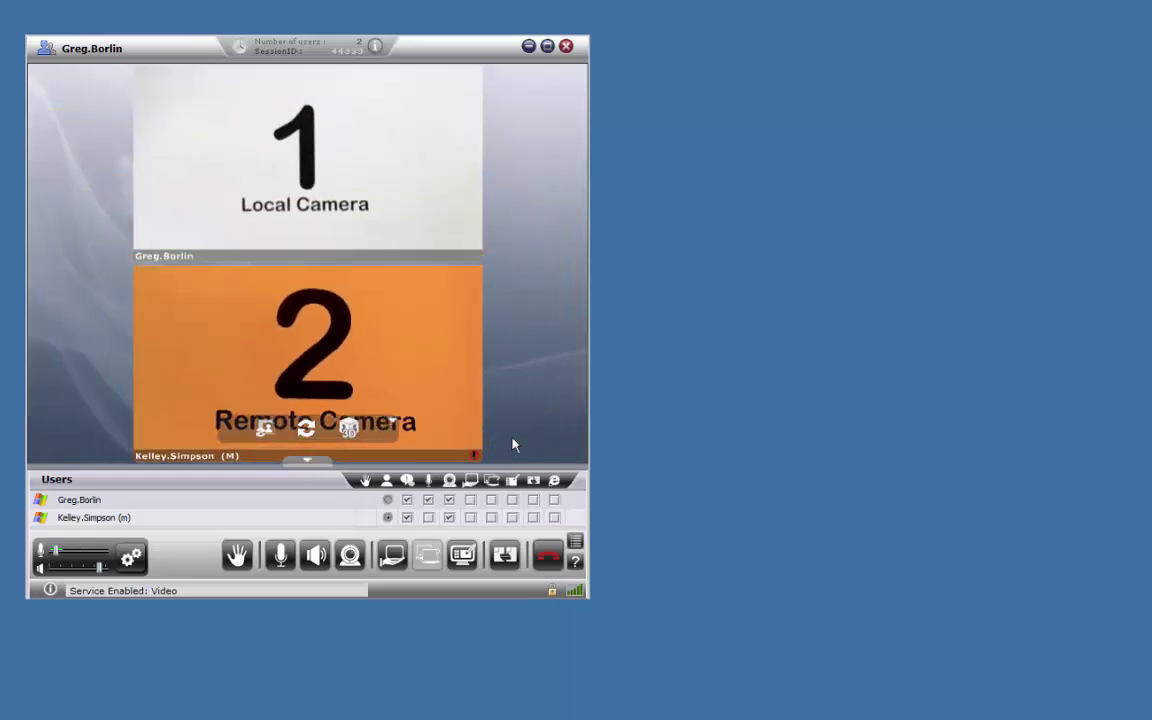
{"action": "left_click", "coordinate": [577, 545]}
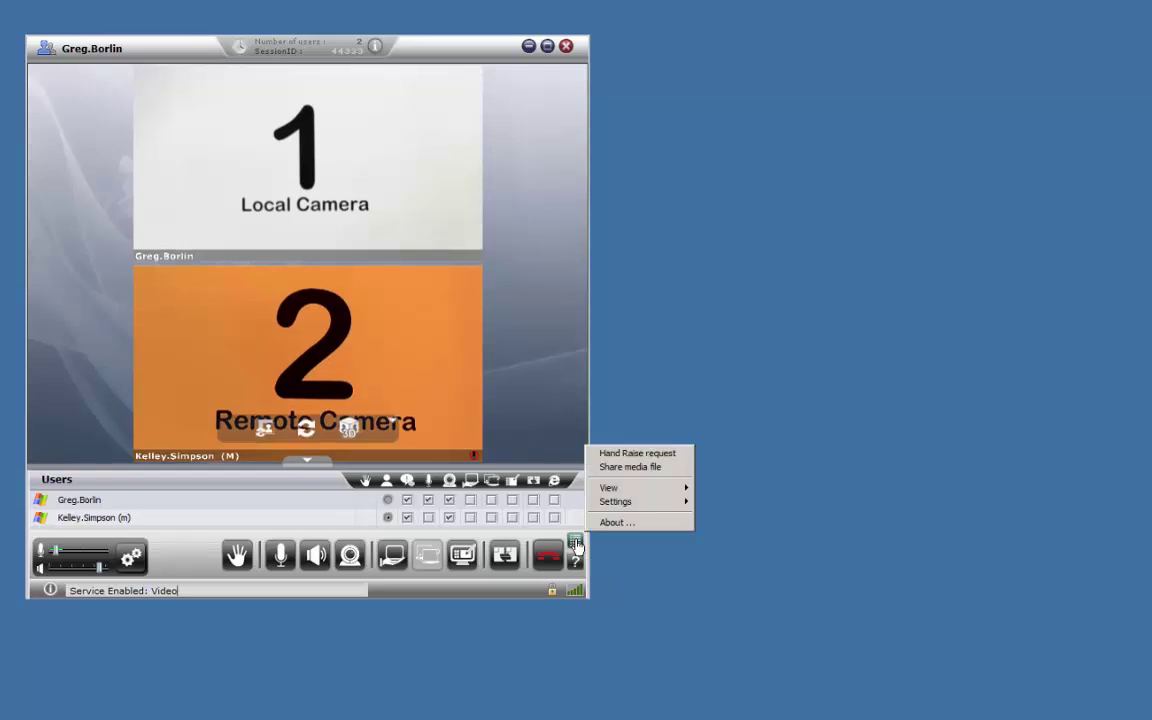
{"action": "left_click", "coordinate": [632, 467]}
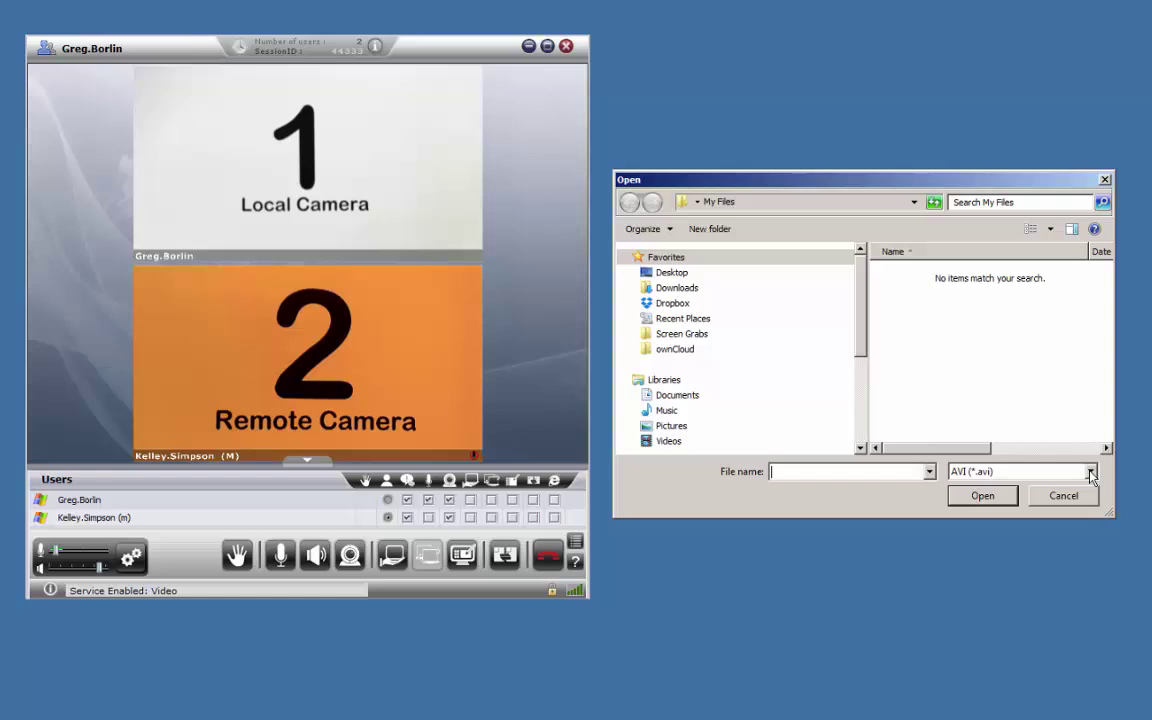
{"action": "left_click", "coordinate": [1092, 472]}
{"action": "left_click", "coordinate": [984, 572]}
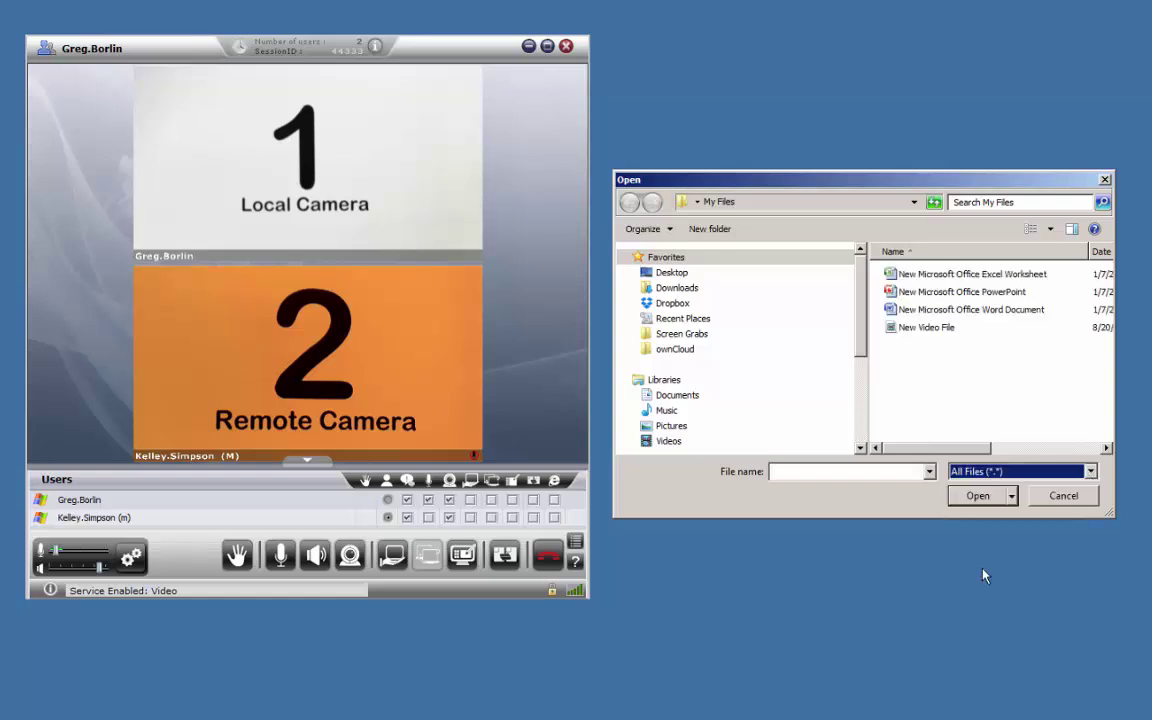
{"action": "left_click", "coordinate": [930, 328]}
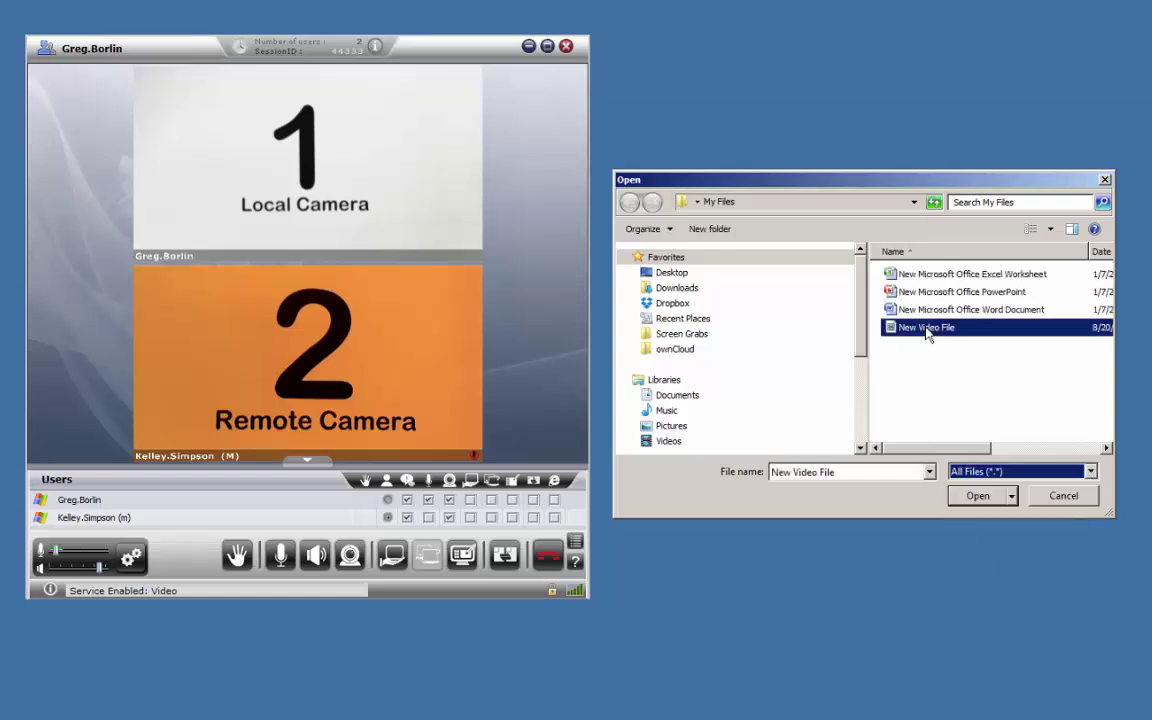
{"action": "left_click", "coordinate": [977, 496]}
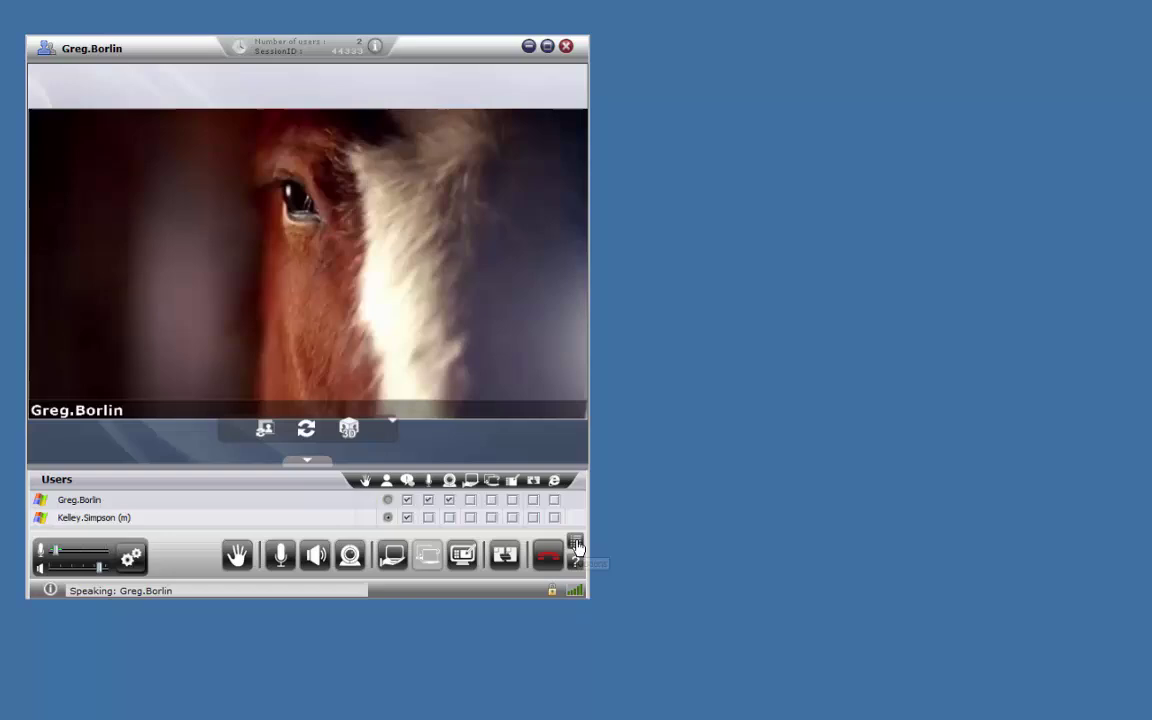
Open the Options menu to see Share media file ticked while the video streams.
{"action": "left_click", "coordinate": [576, 542]}
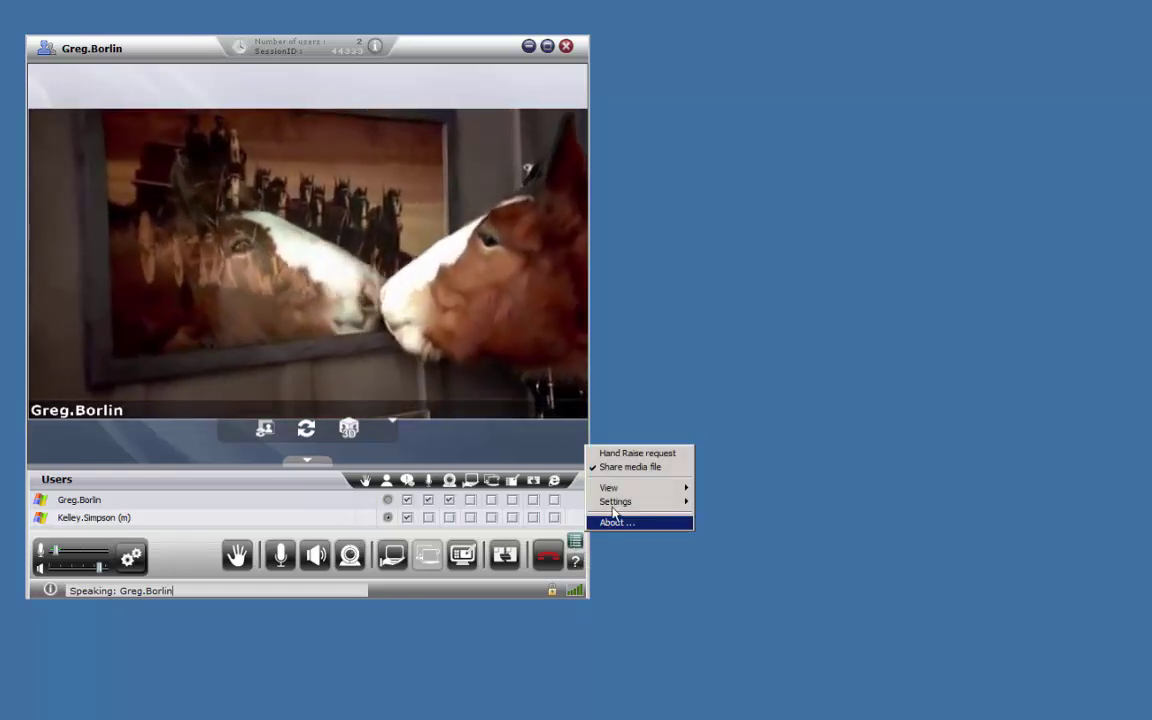